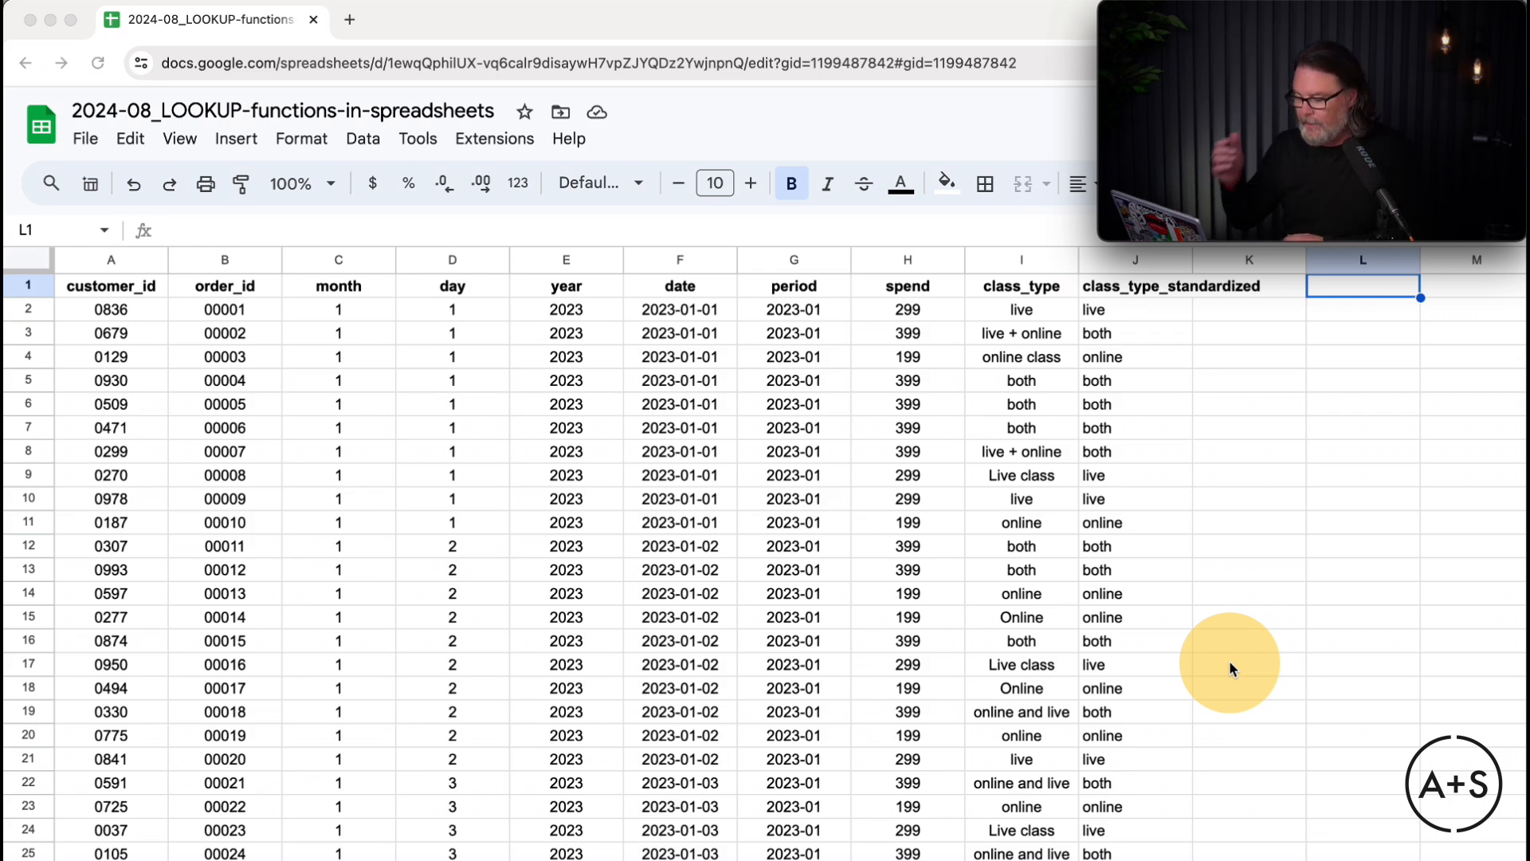
Enter the header "100th Customer" in cell L1.
click(1358, 289)
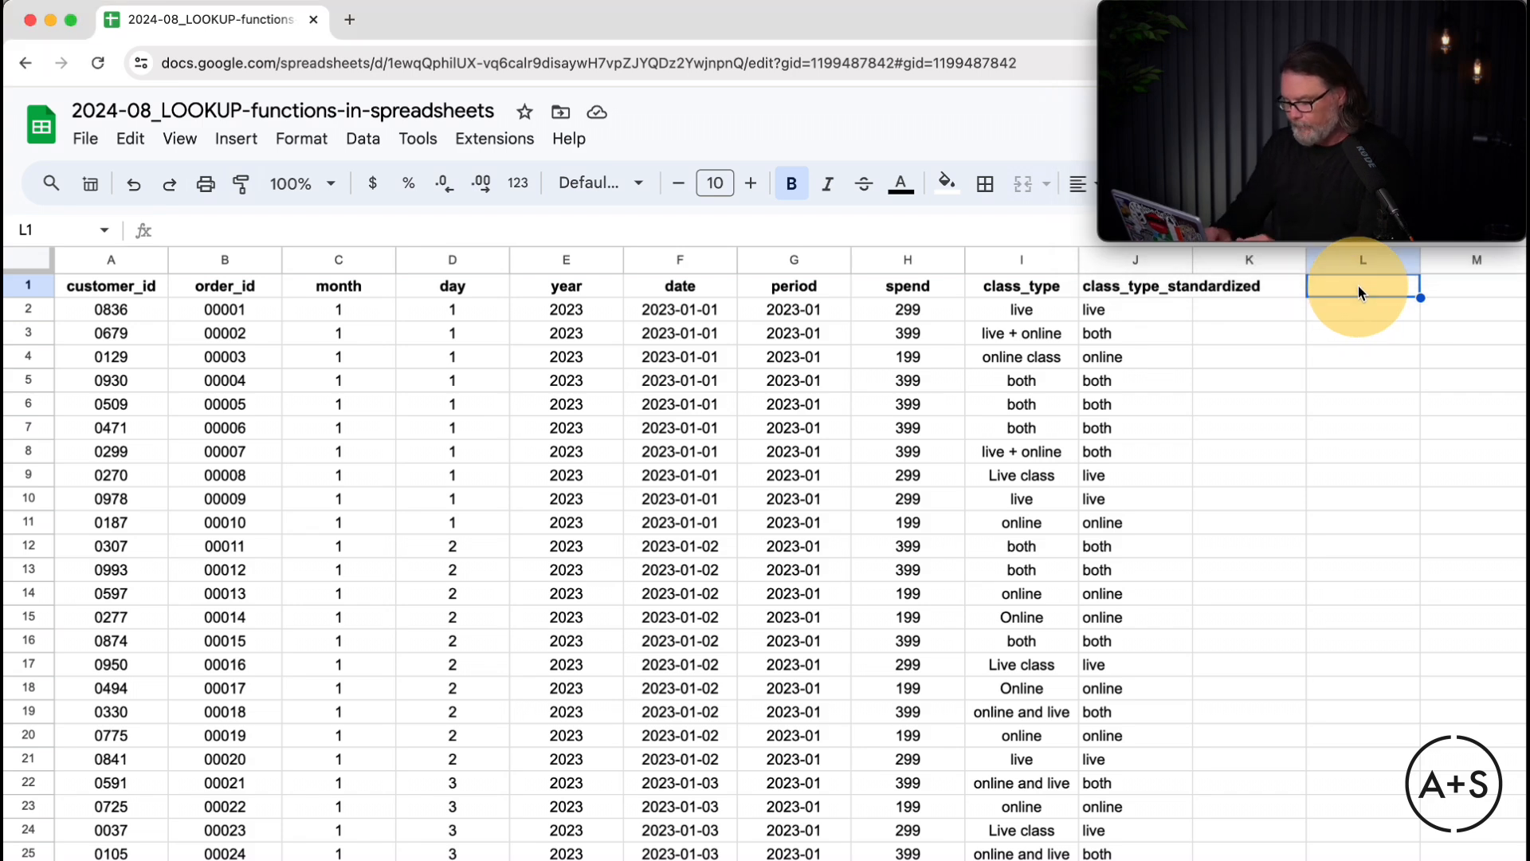
text(100th Customer)
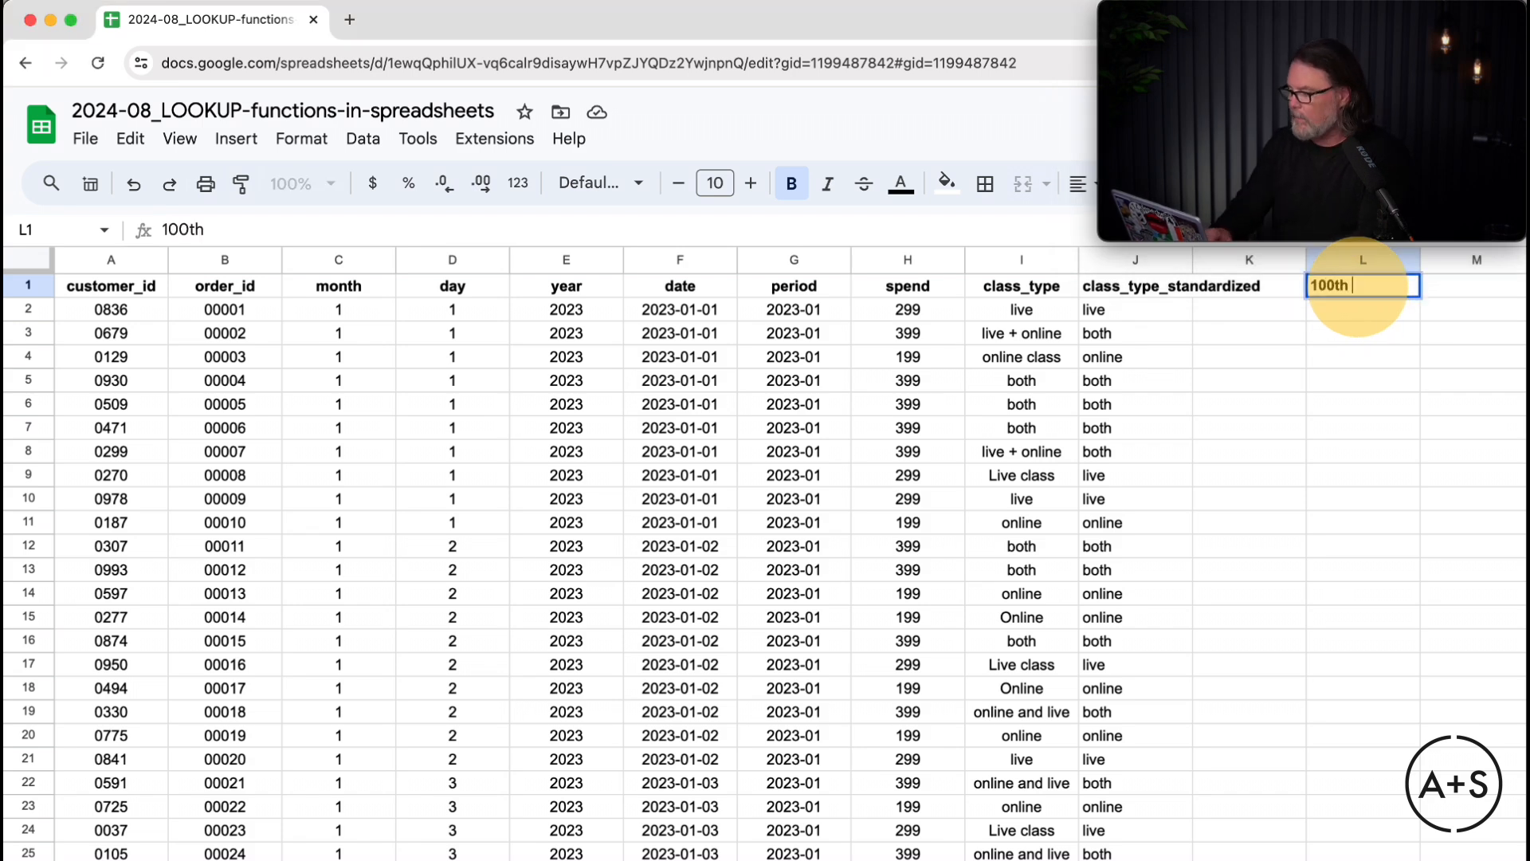
key(Return)
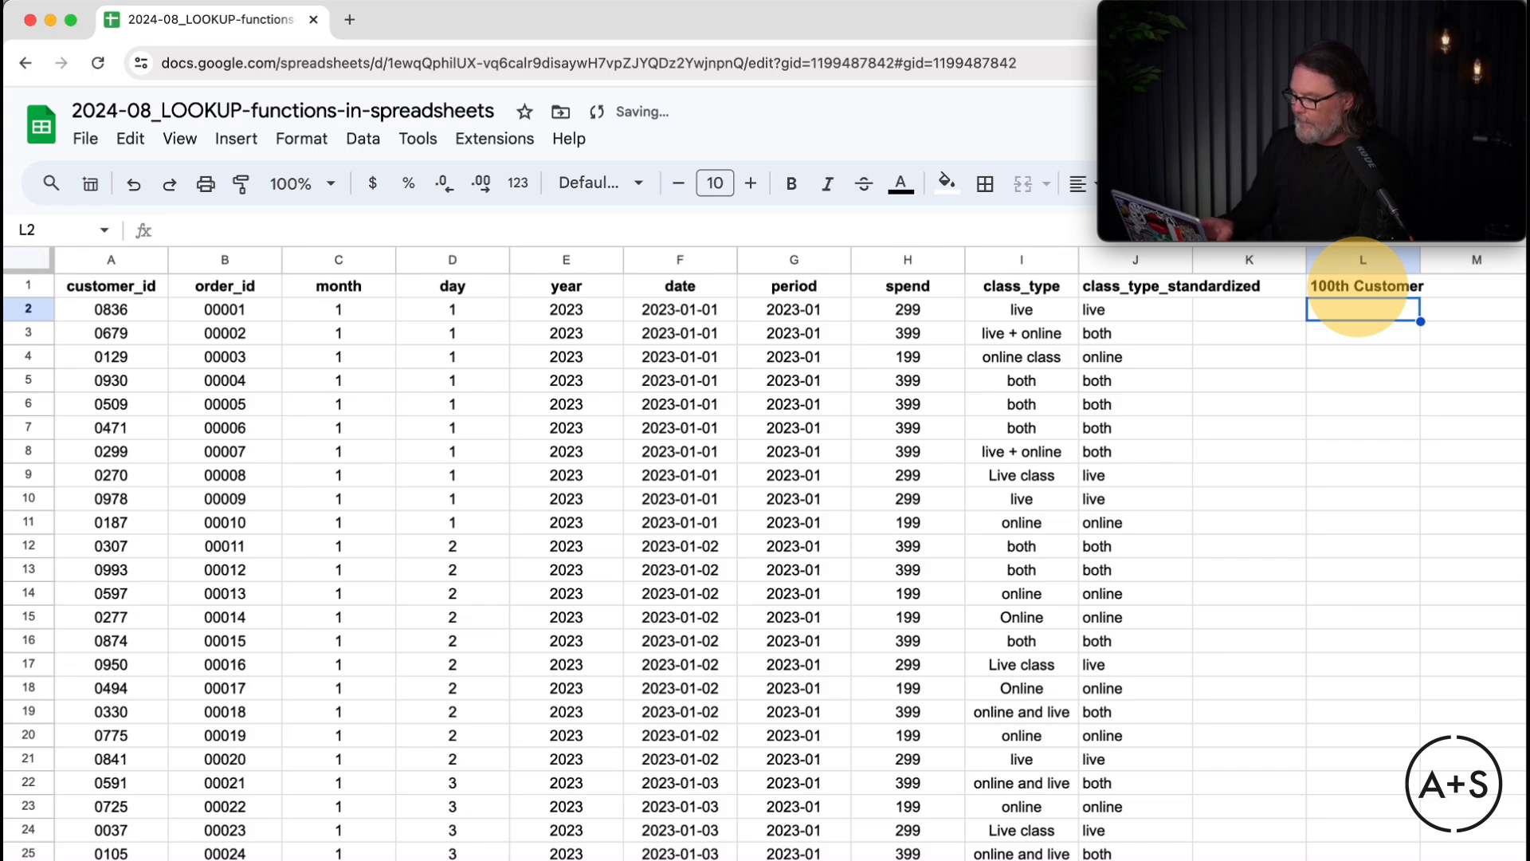
Enter the formula =hlookup(A1,A:J,101) in L2 to return the 100th order's customer_id.
text(=h)
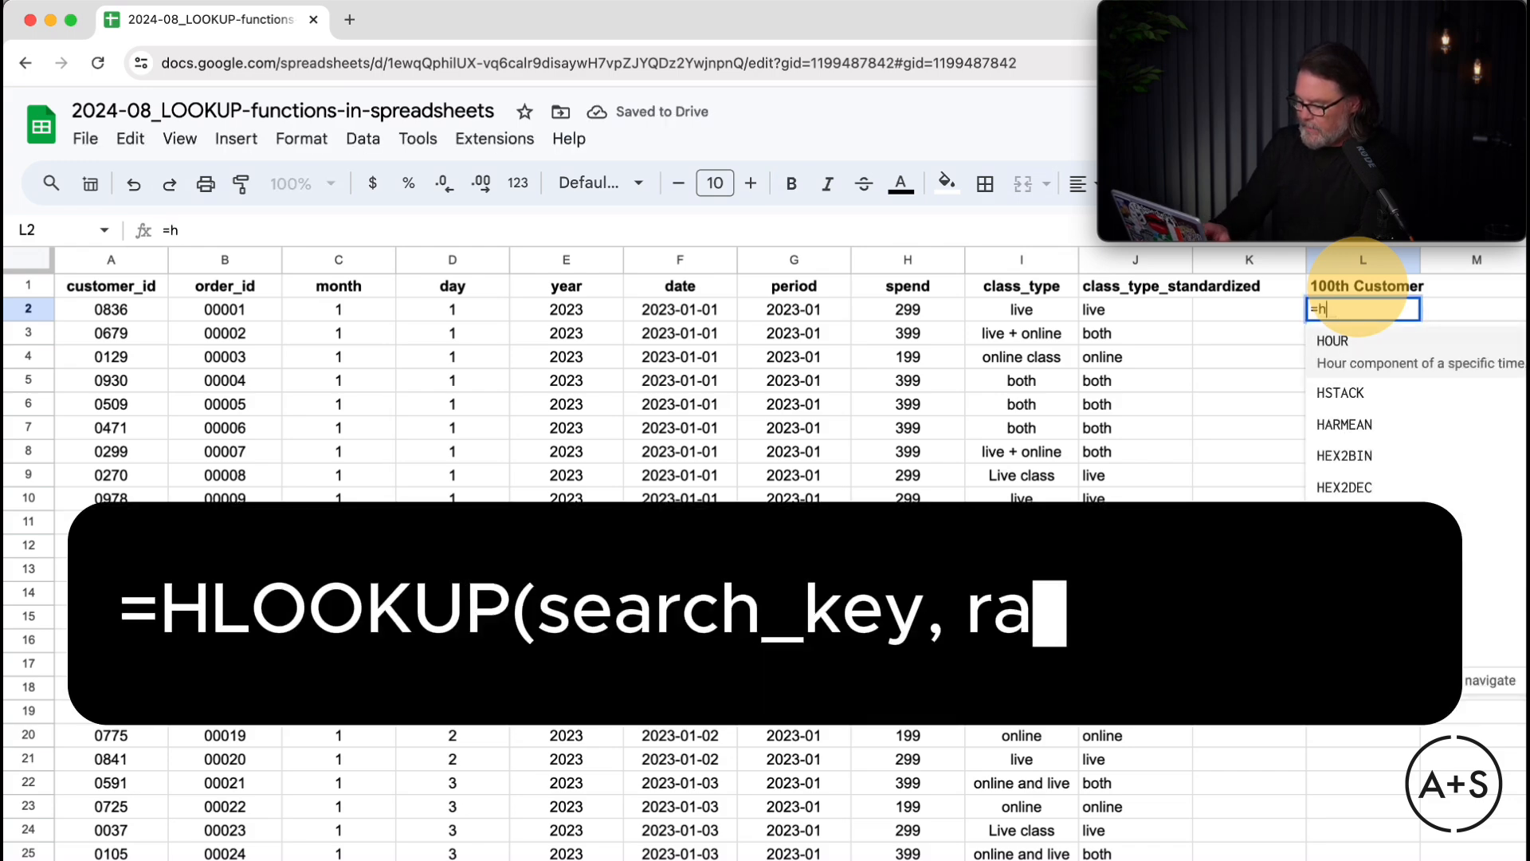
text(lookup()
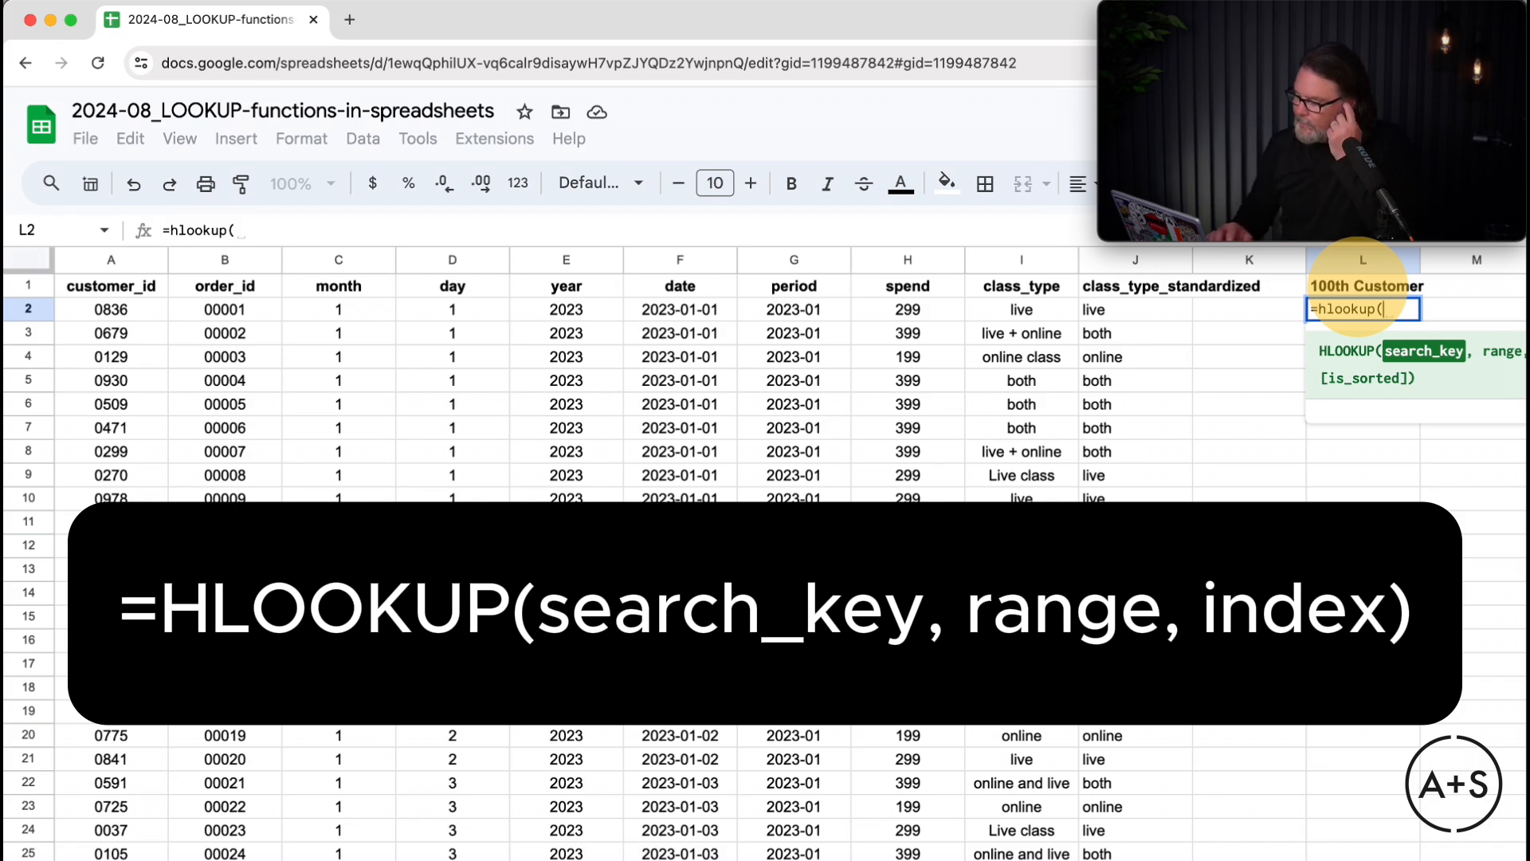
click(150, 287)
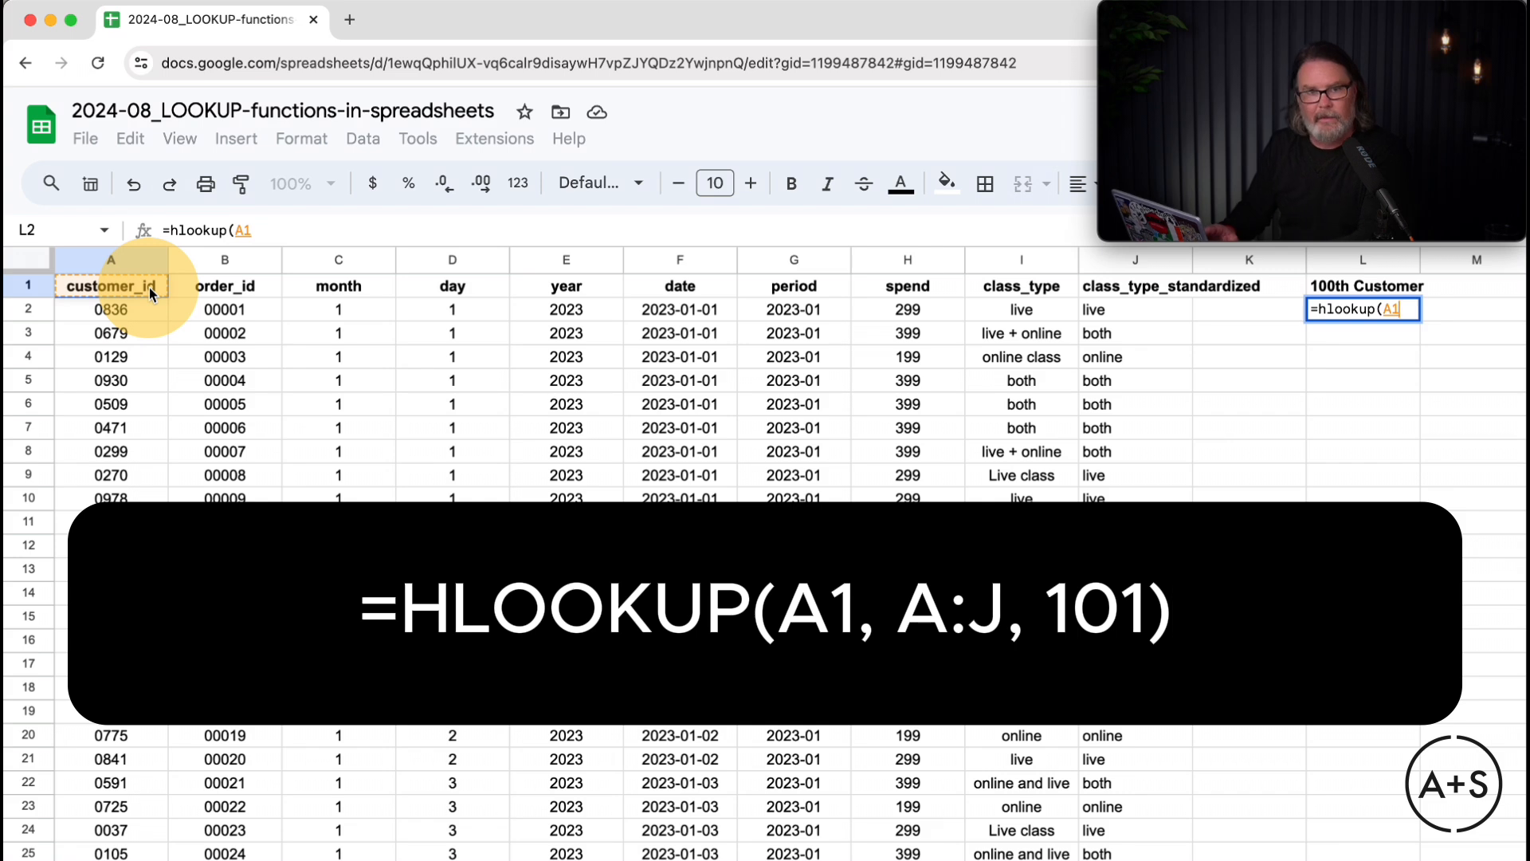
text(,)
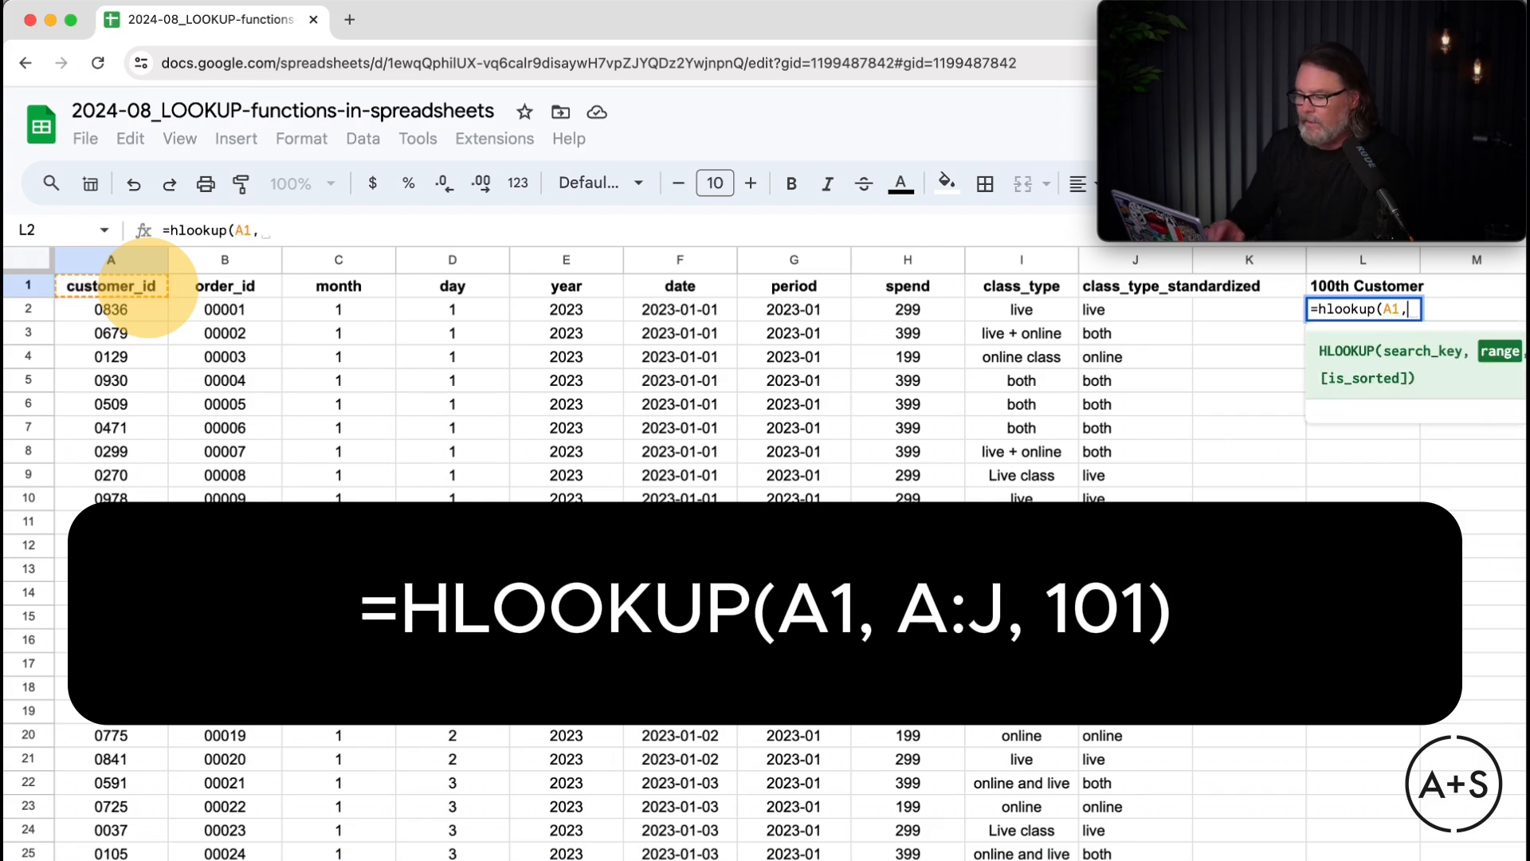
click(130, 265)
drag(130, 265, 1108, 281)
text(,)
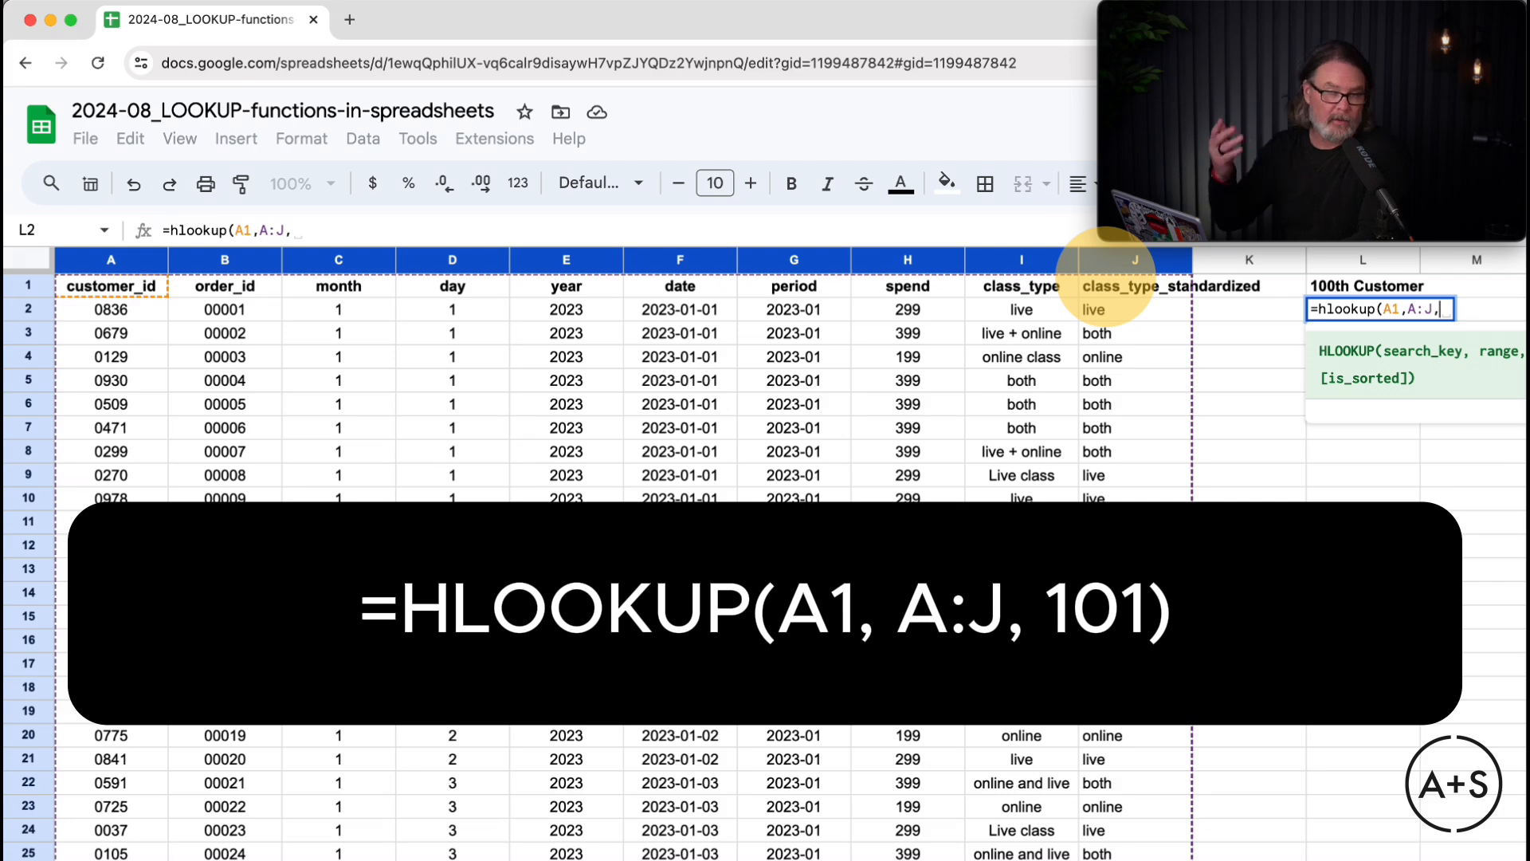
text(1)
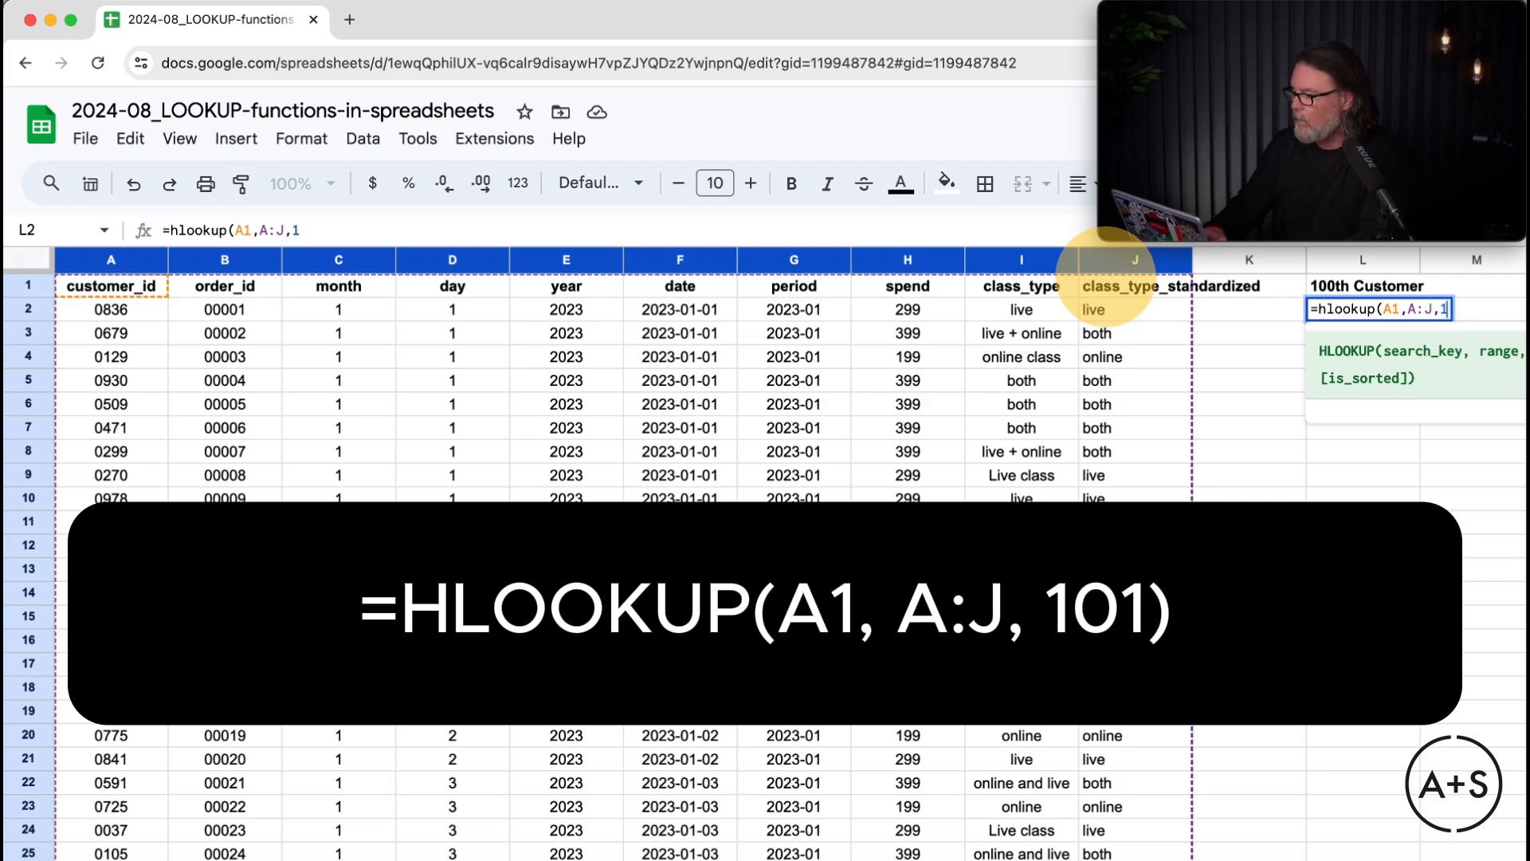
text(01))
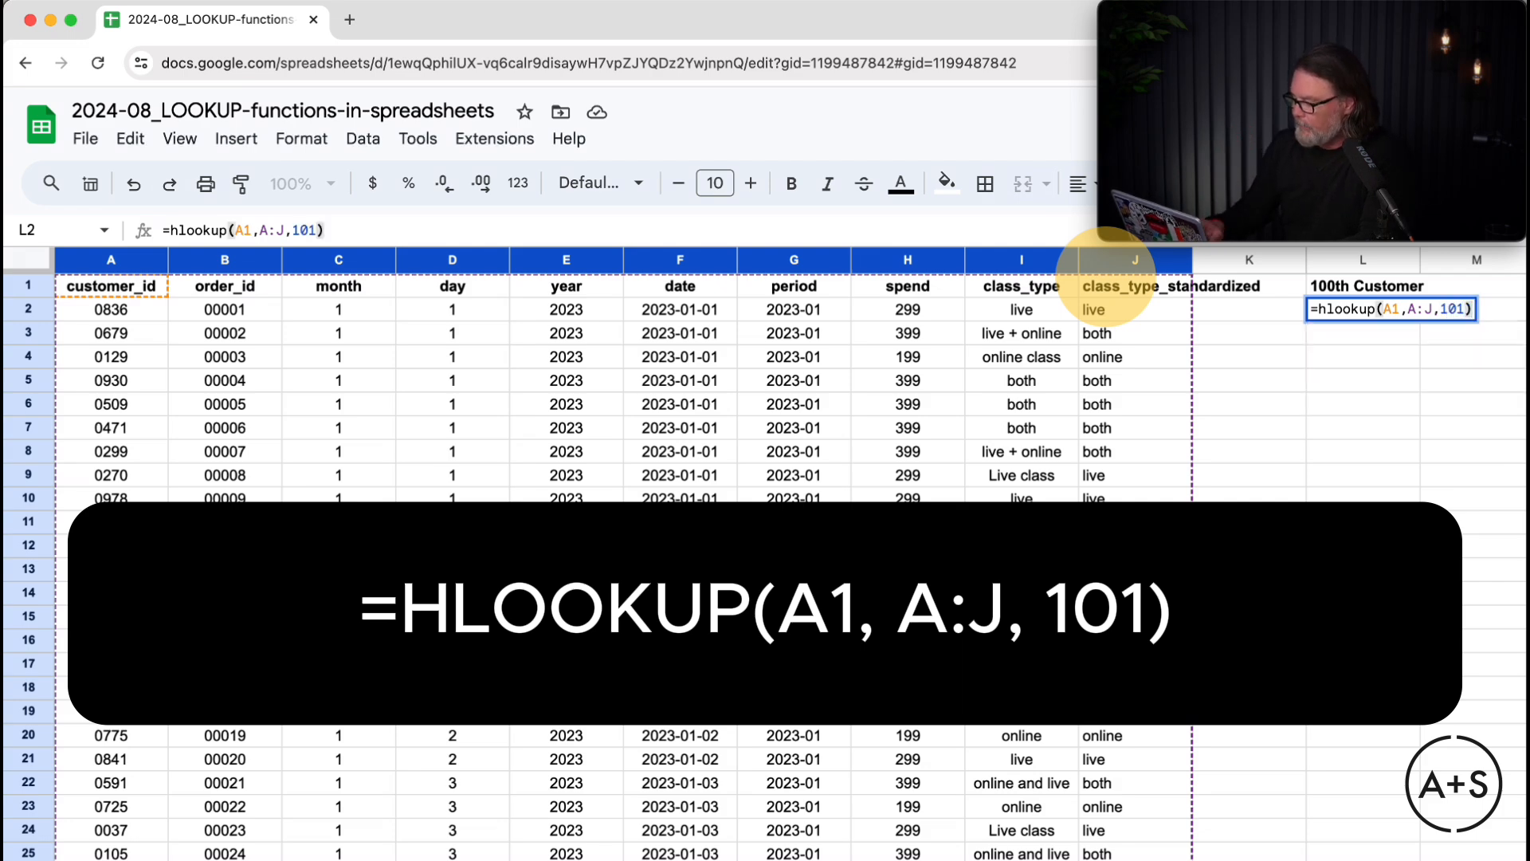
key(Return)
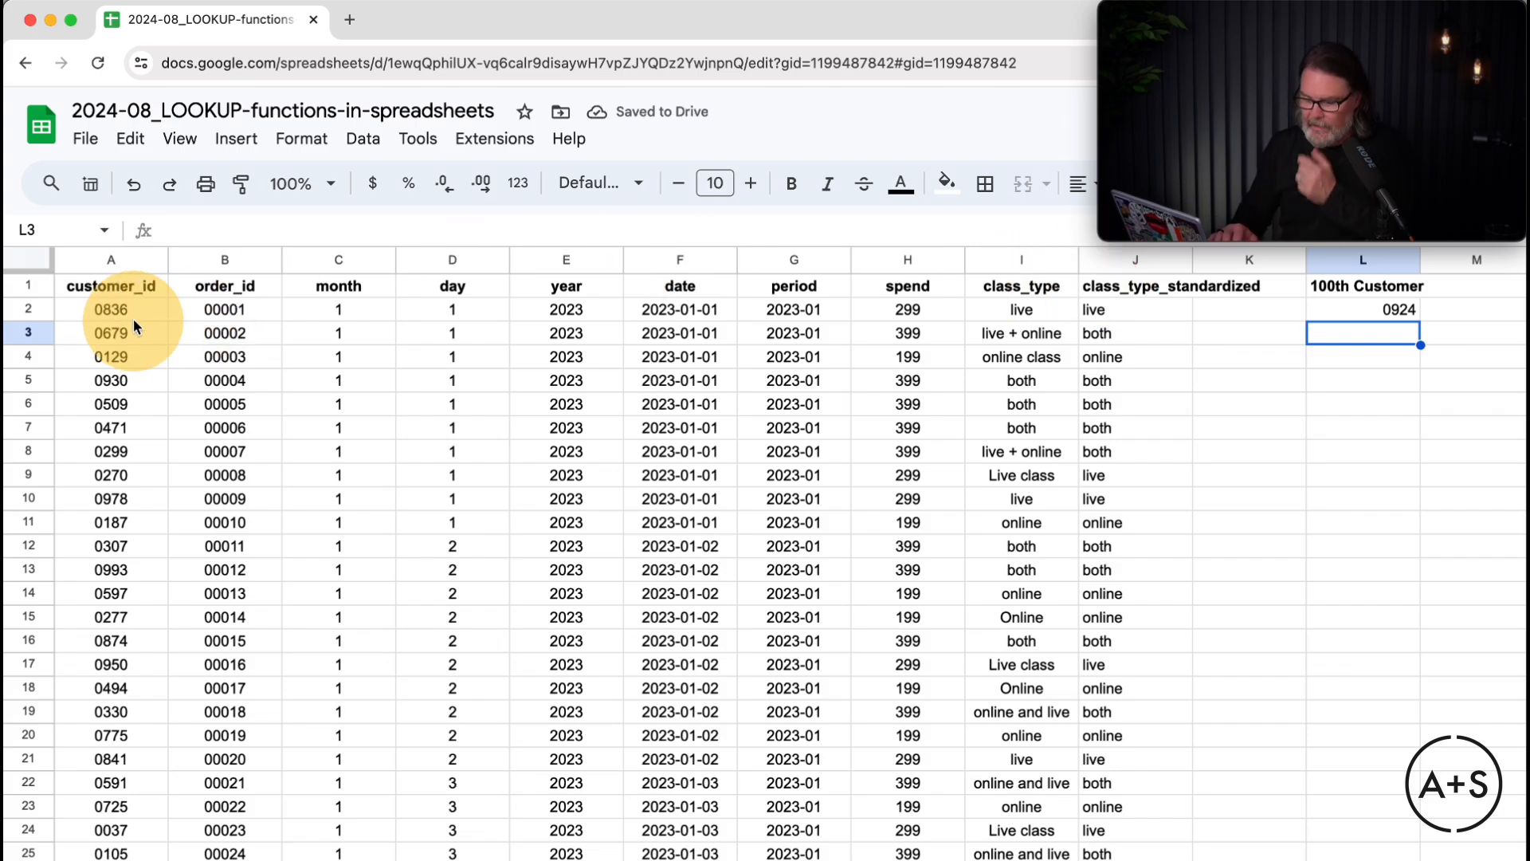
Check the customer_id in cell A101 against the 100th Customer lookup result.
scroll(133, 319, down, 20)
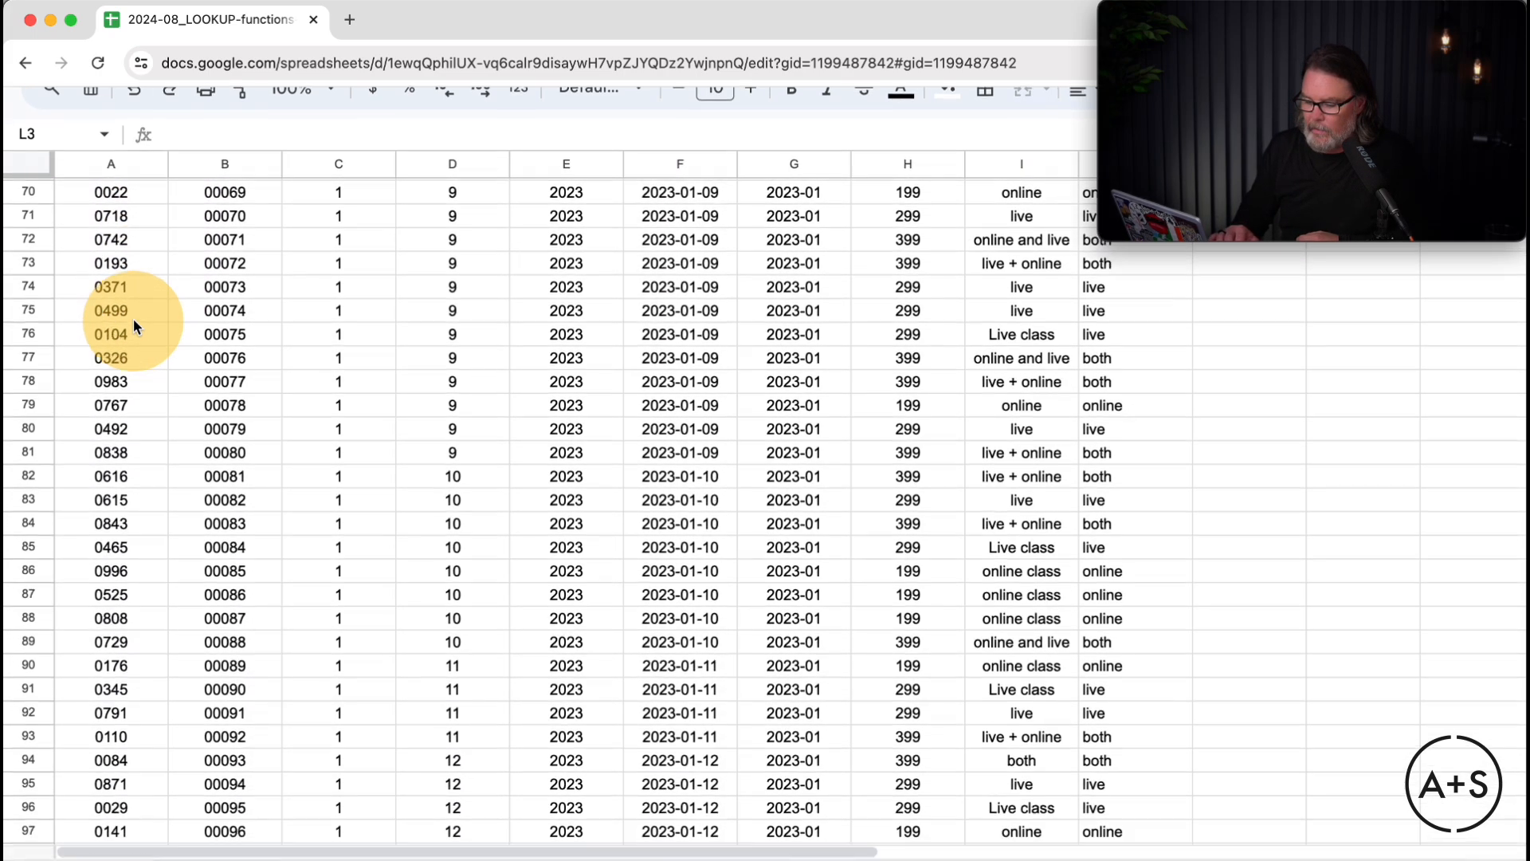
scroll(132, 319, down, 7)
click(144, 424)
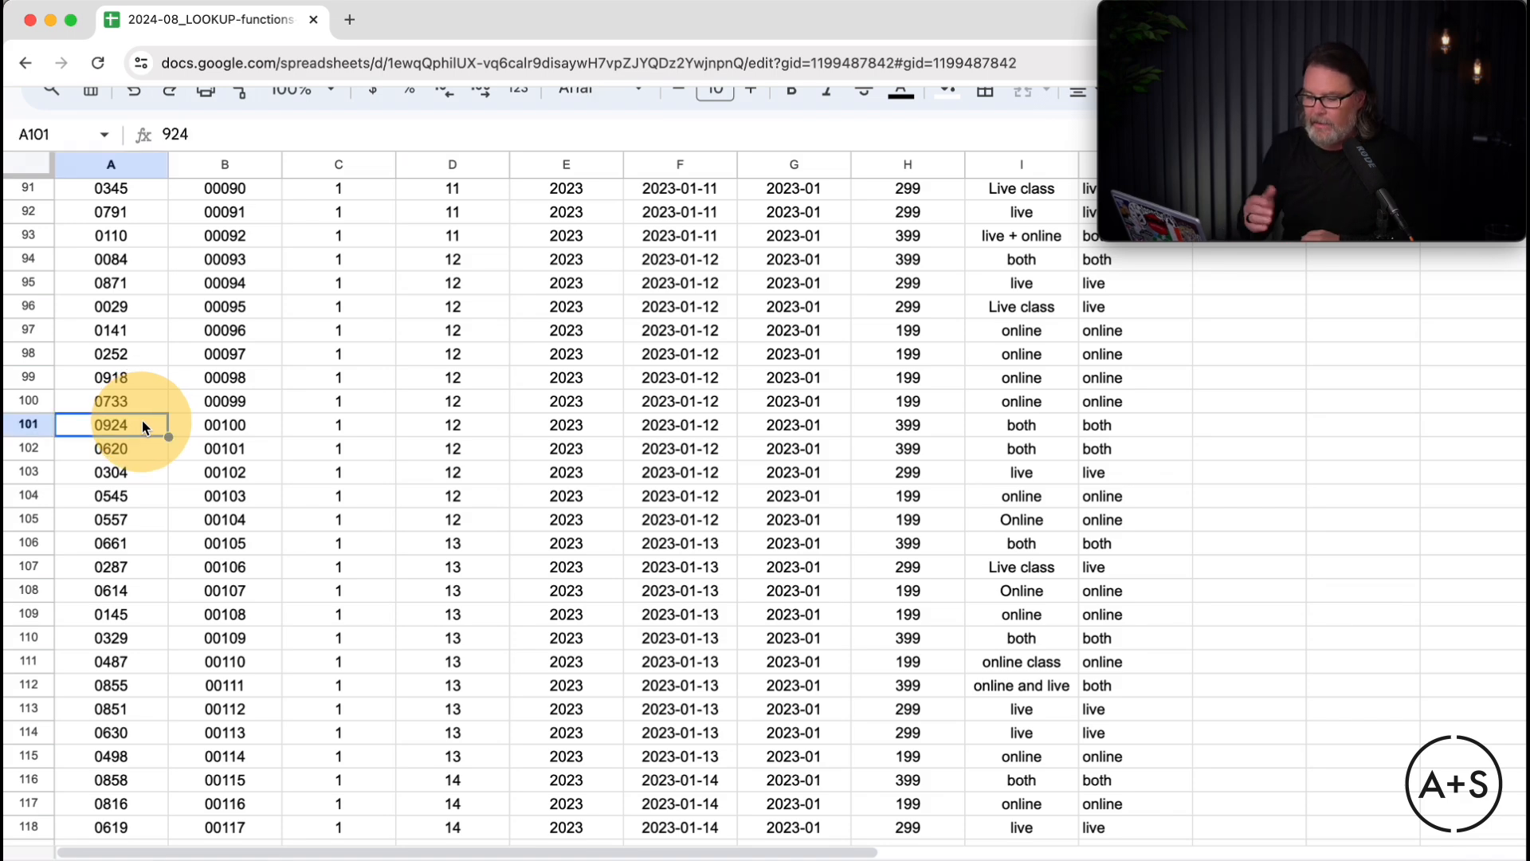
scroll(151, 426, up, 20)
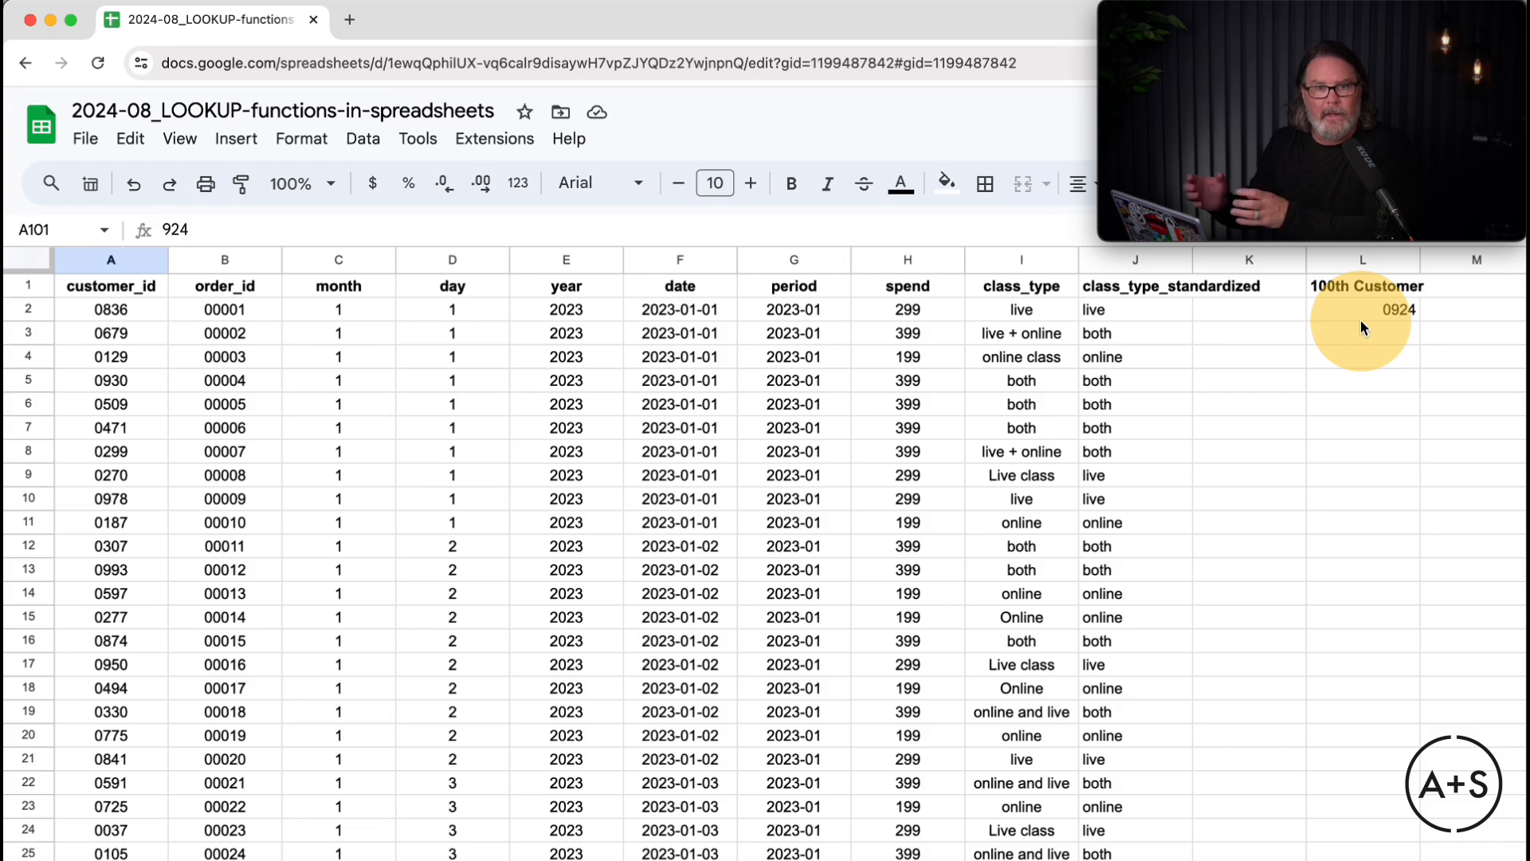
Enter the header class_type_hlookup in cell K1, beside the class_type_standardized column.
scroll(1360, 319, right, 5)
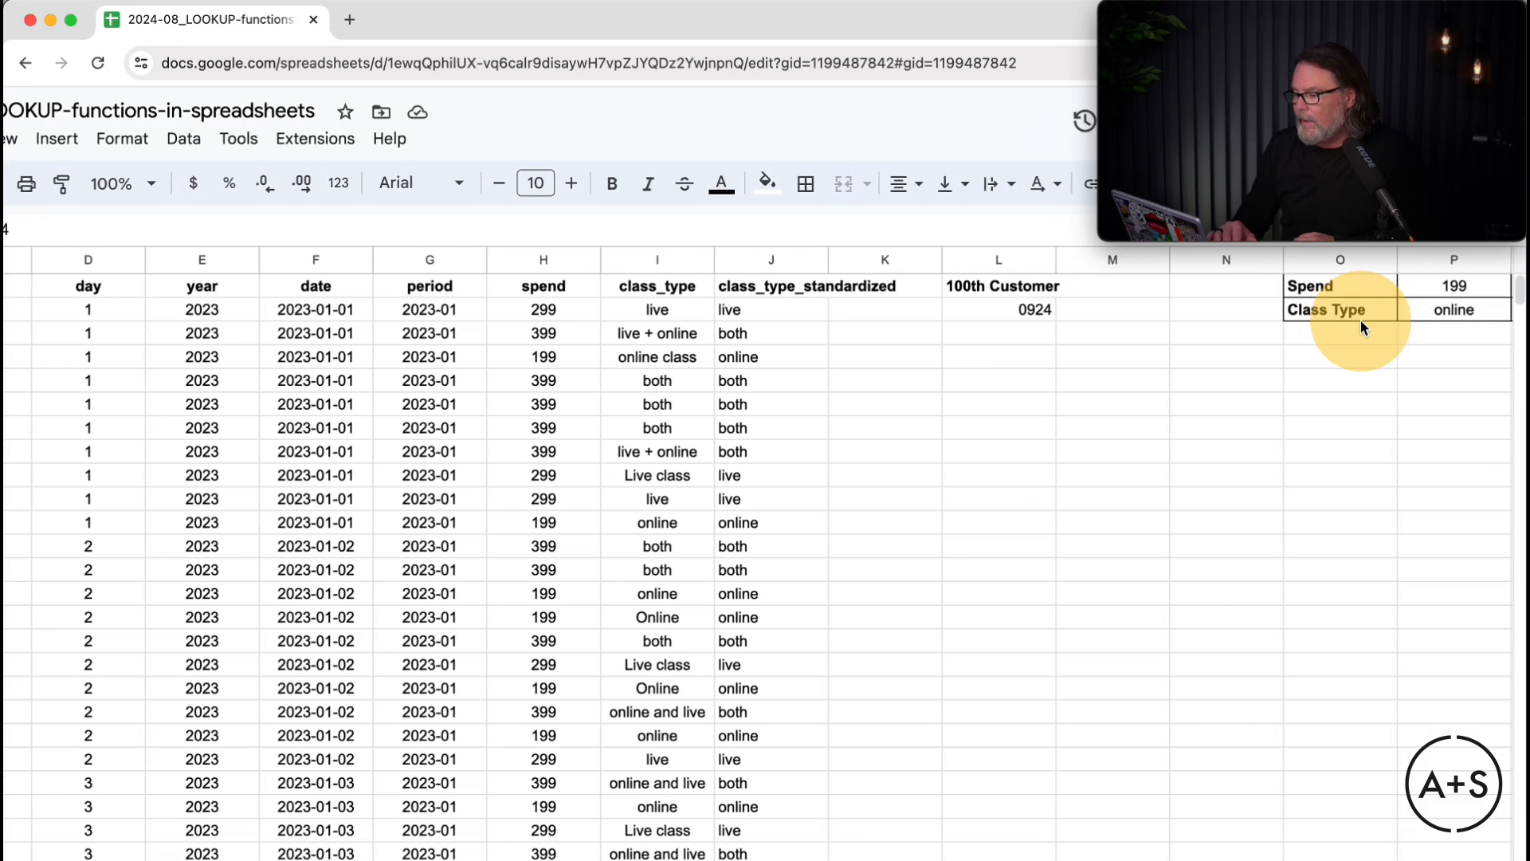
scroll(1361, 318, right, 4)
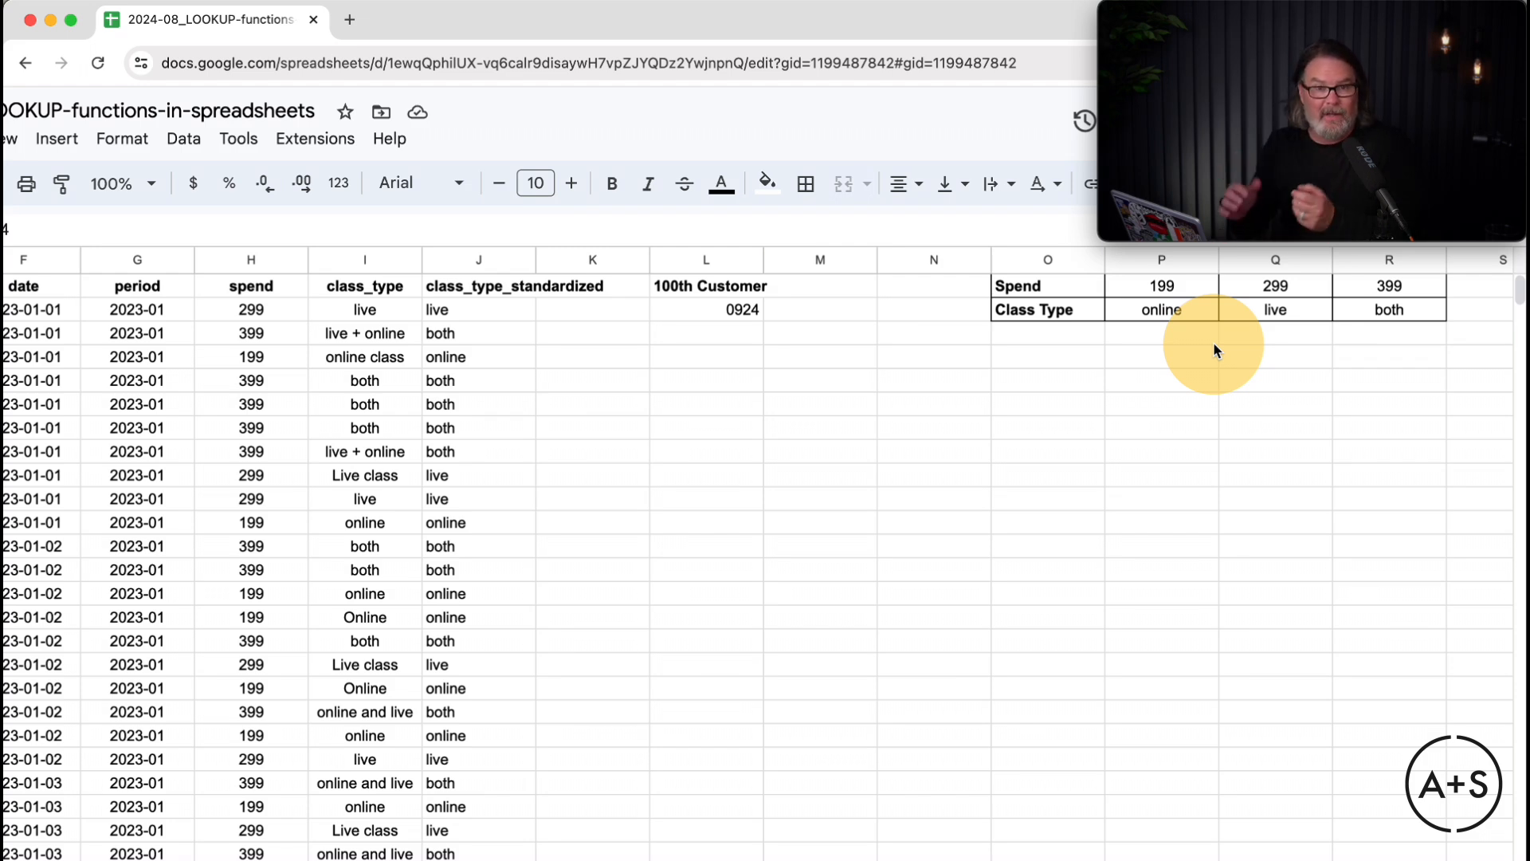
click(606, 287)
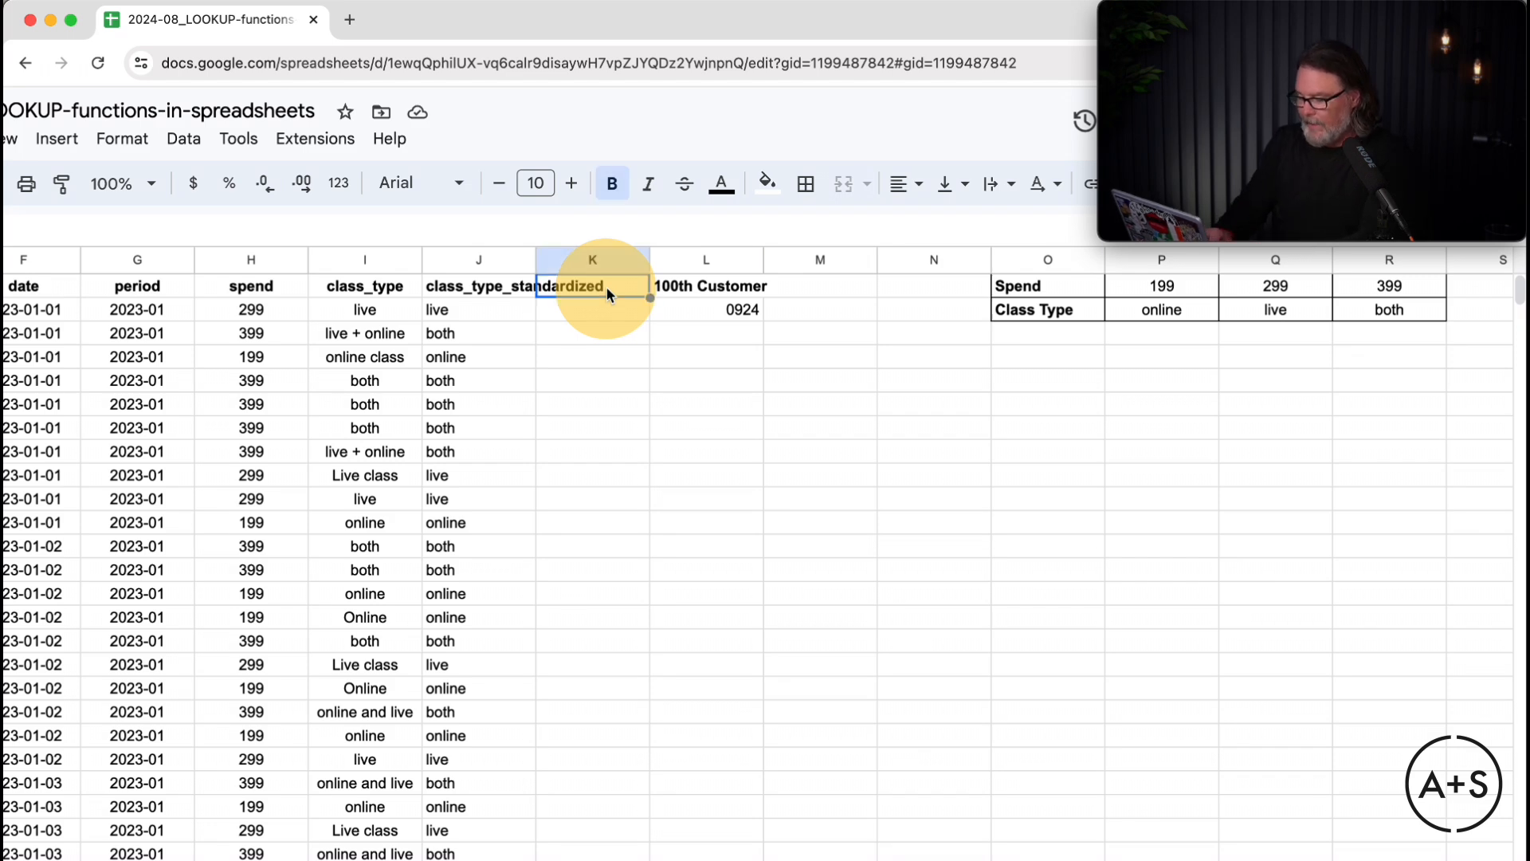
text(class)
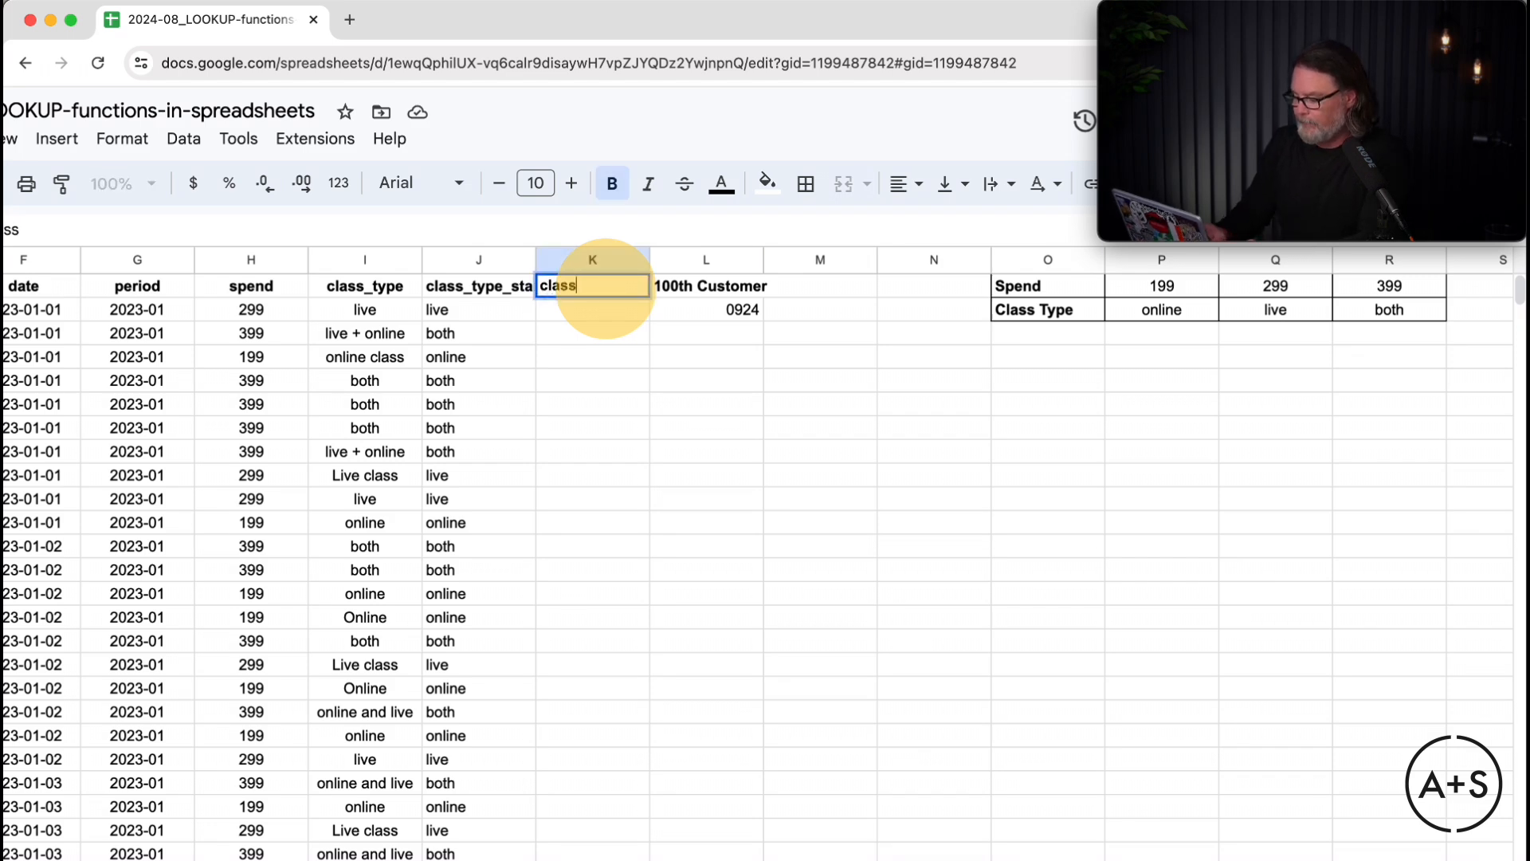
text(_type_h)
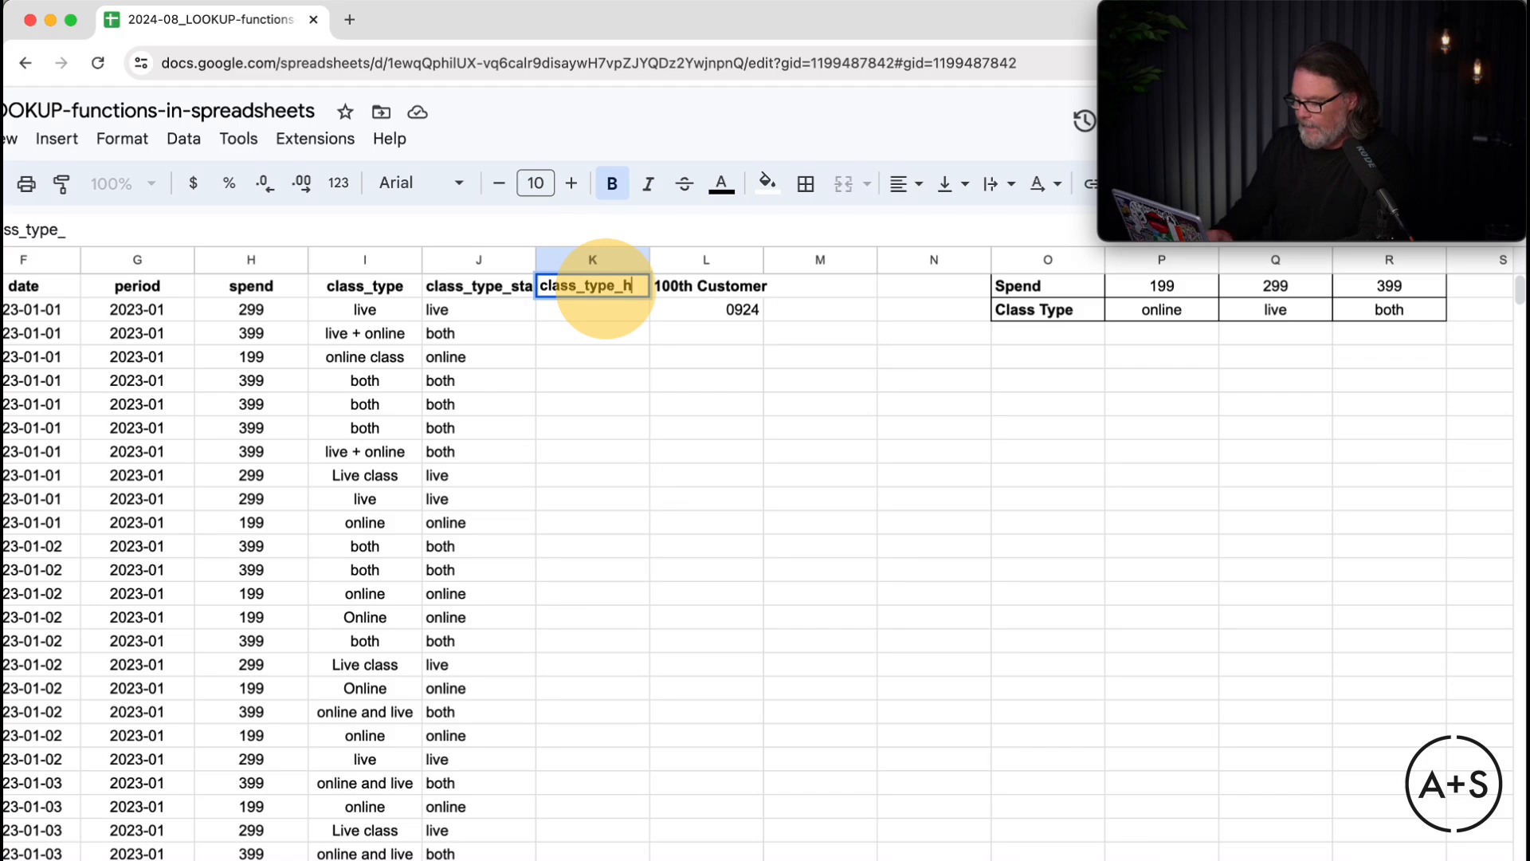
text(lookup)
key(Return)
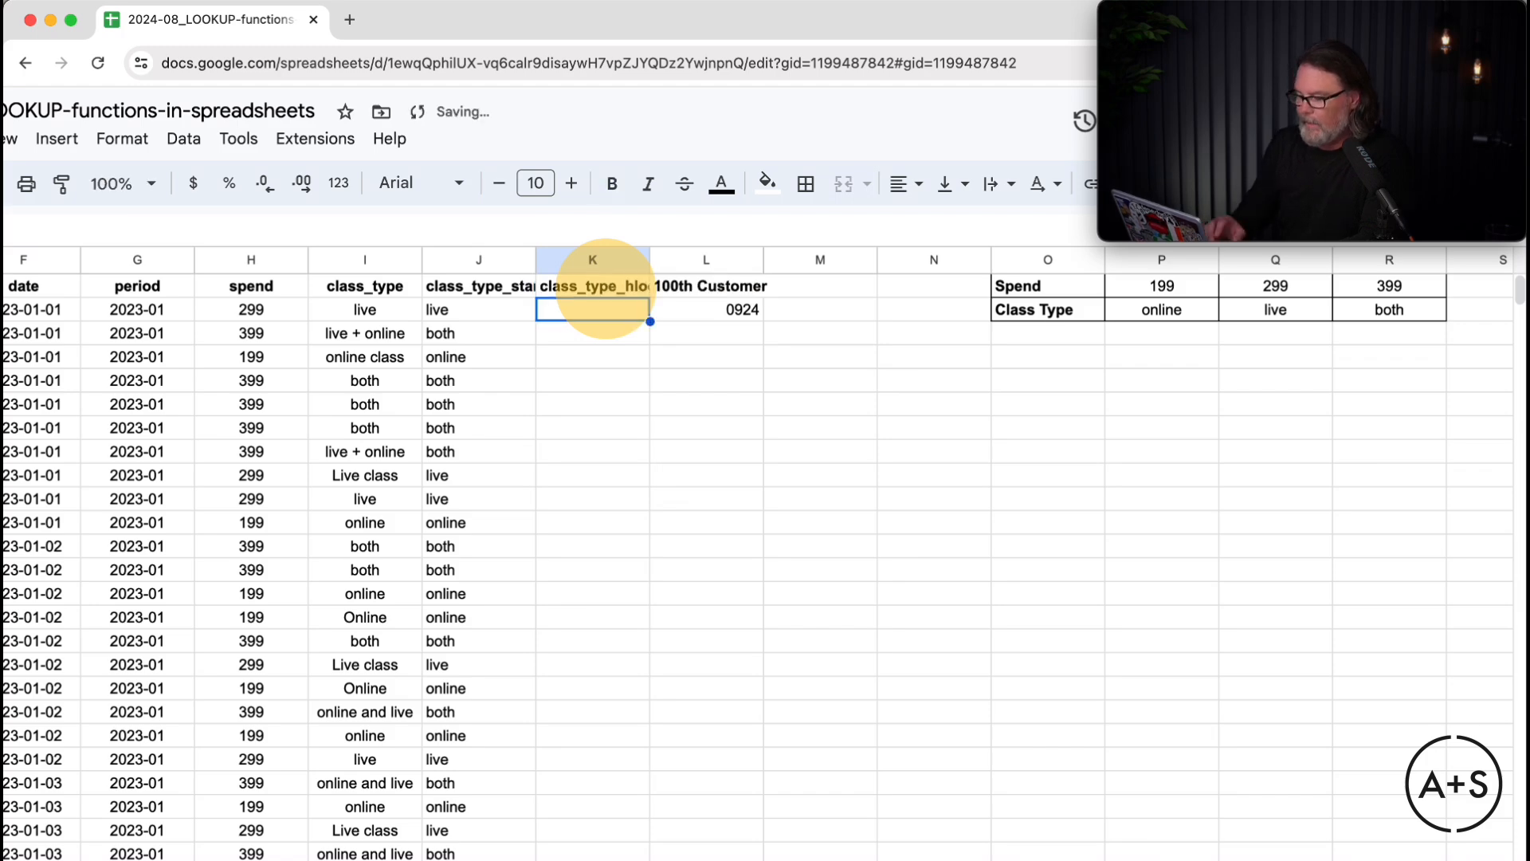
Start an HLOOKUP formula in K2 with the spend in H2 as search key and O1:R2 as range.
text(=)
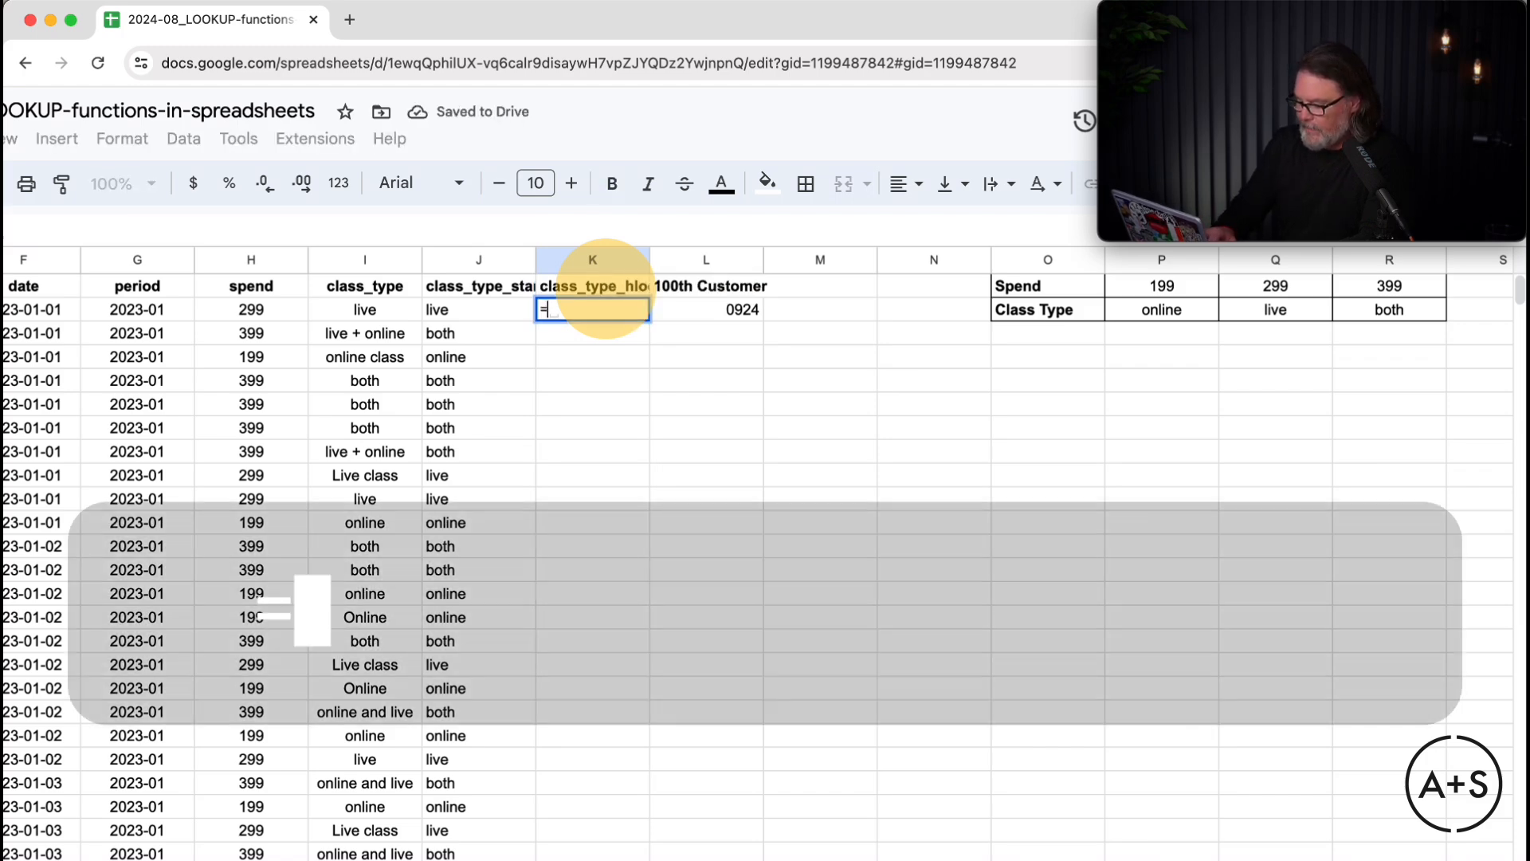
text(hlookup()
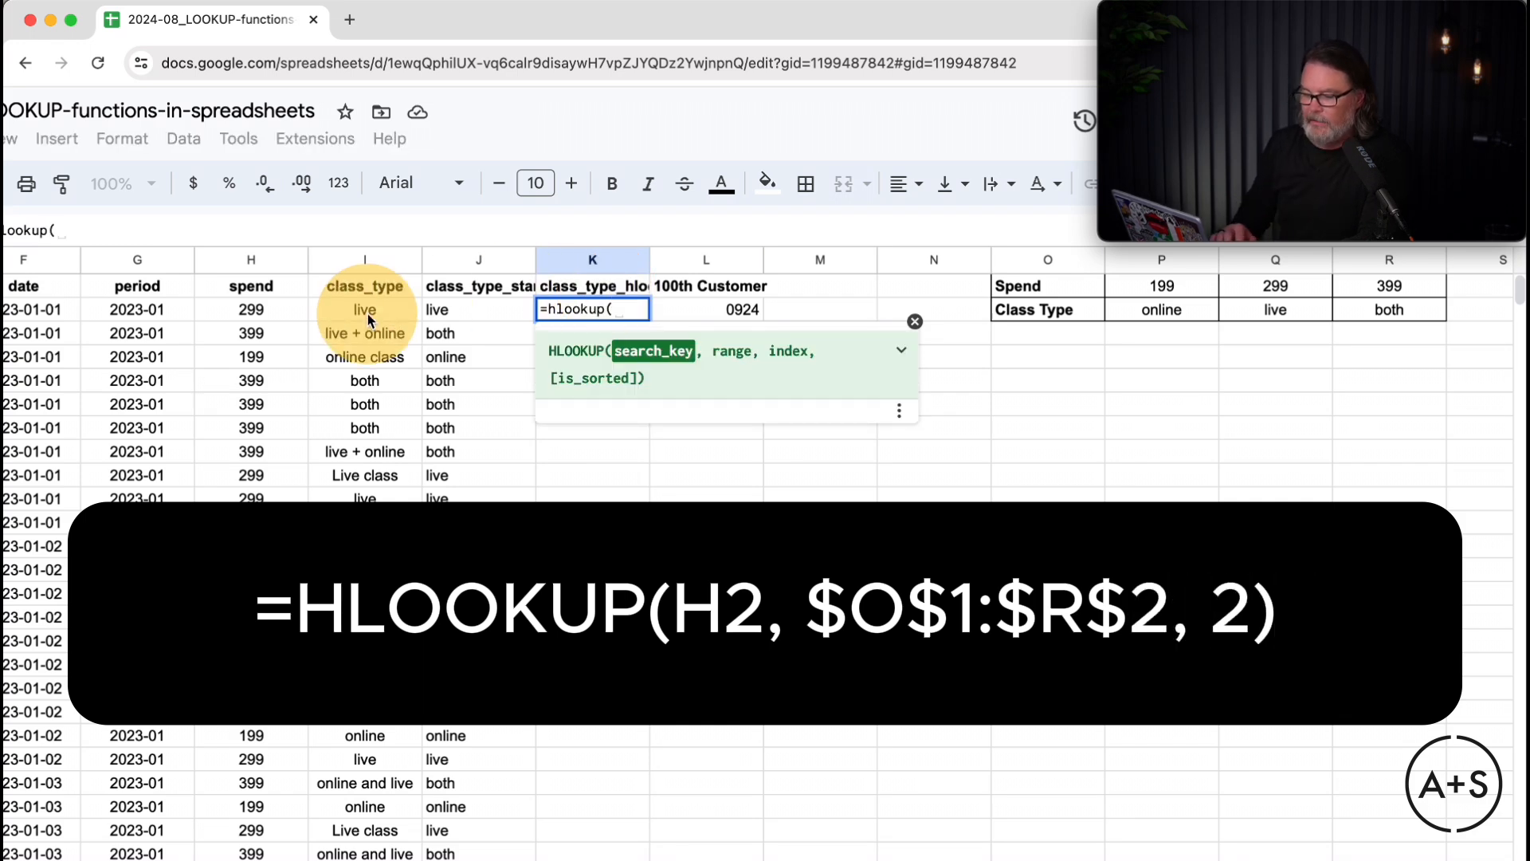
click(280, 312)
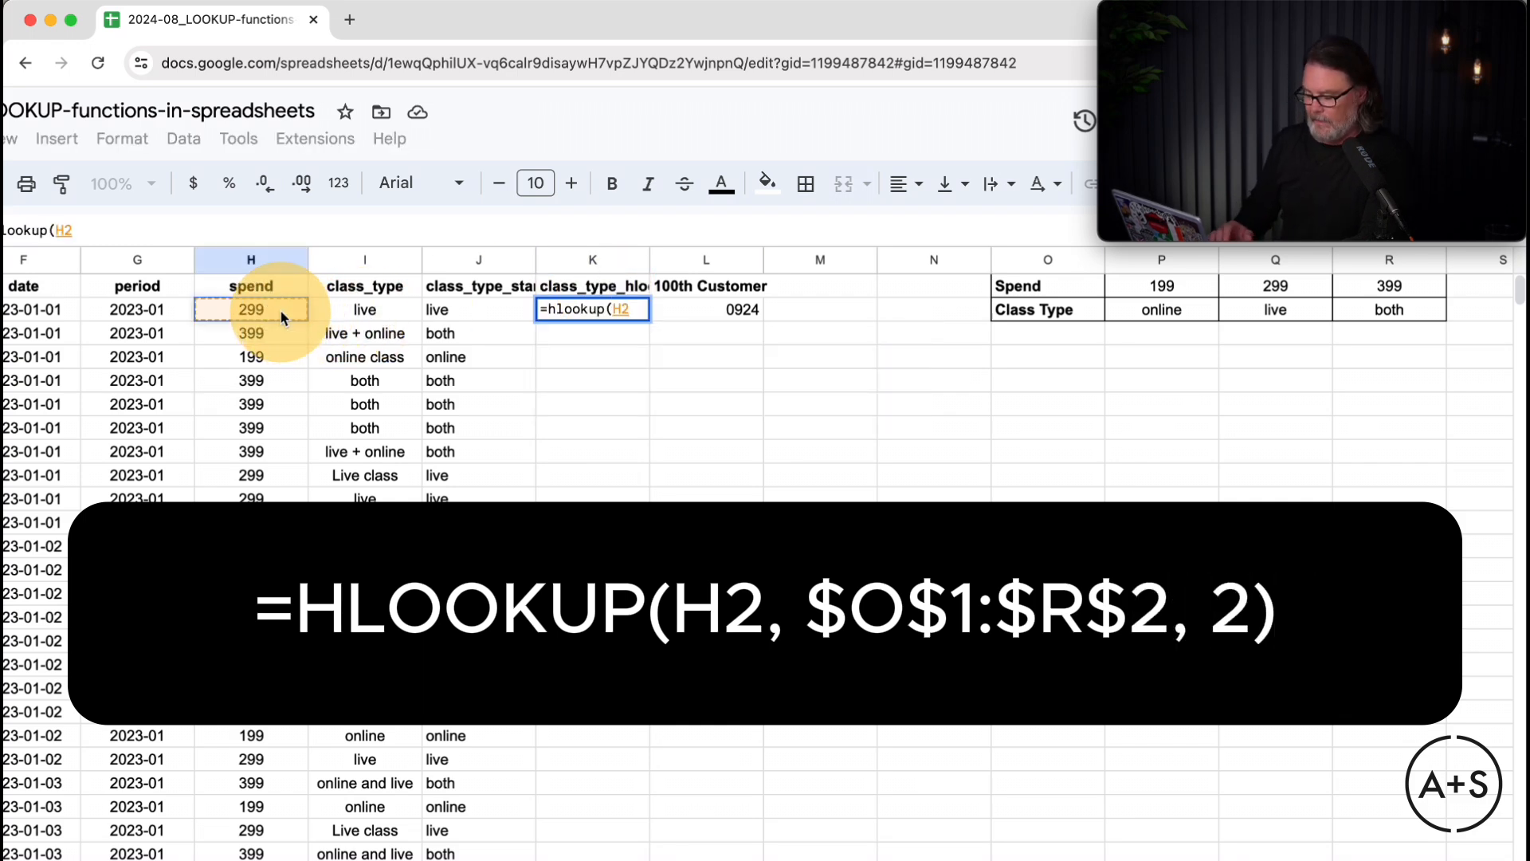
text(,)
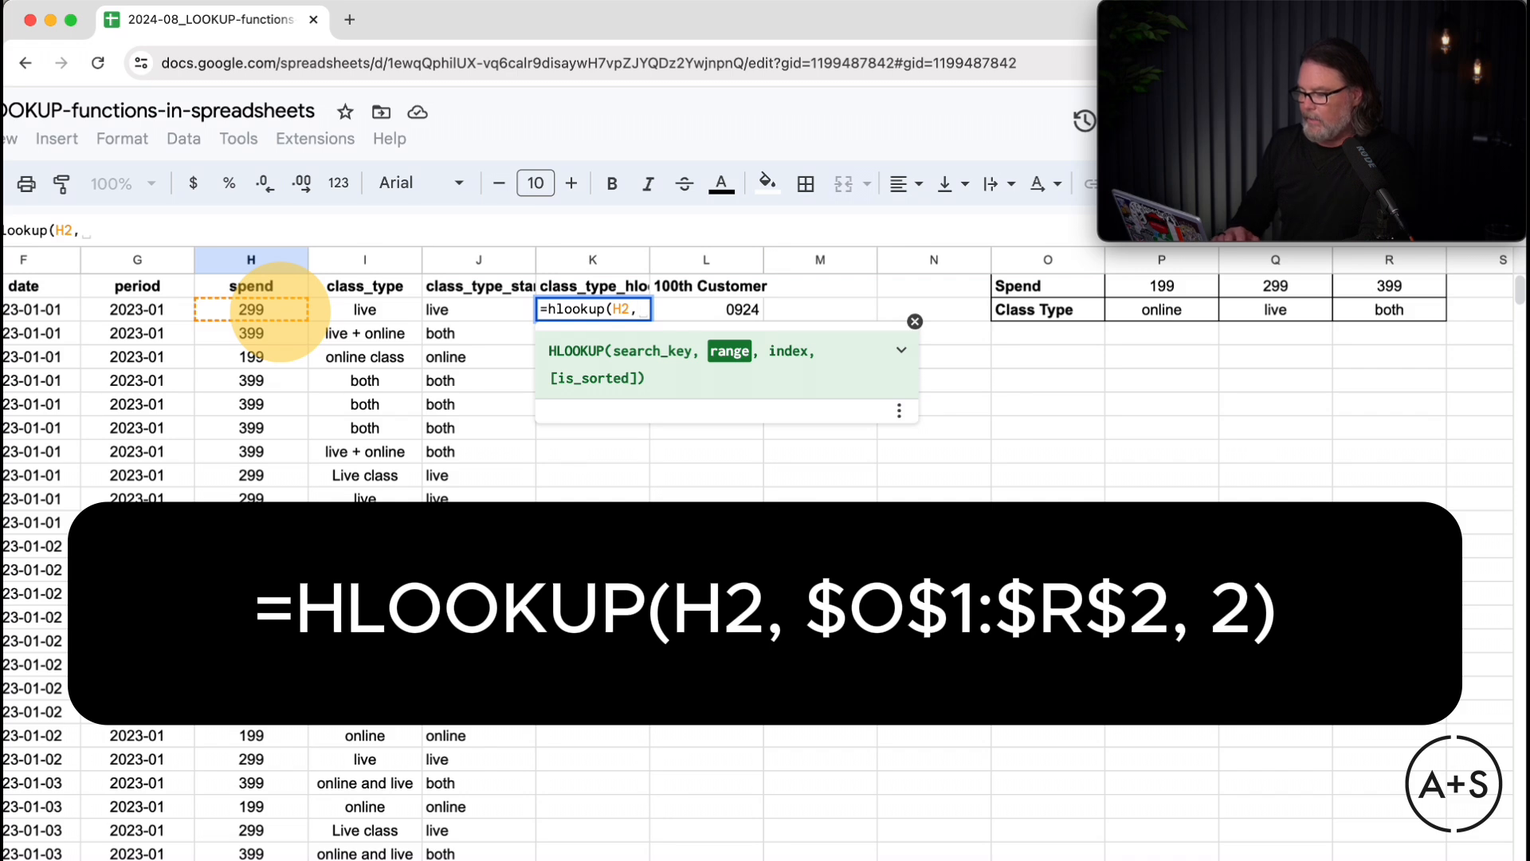
drag(1029, 288, 1384, 310)
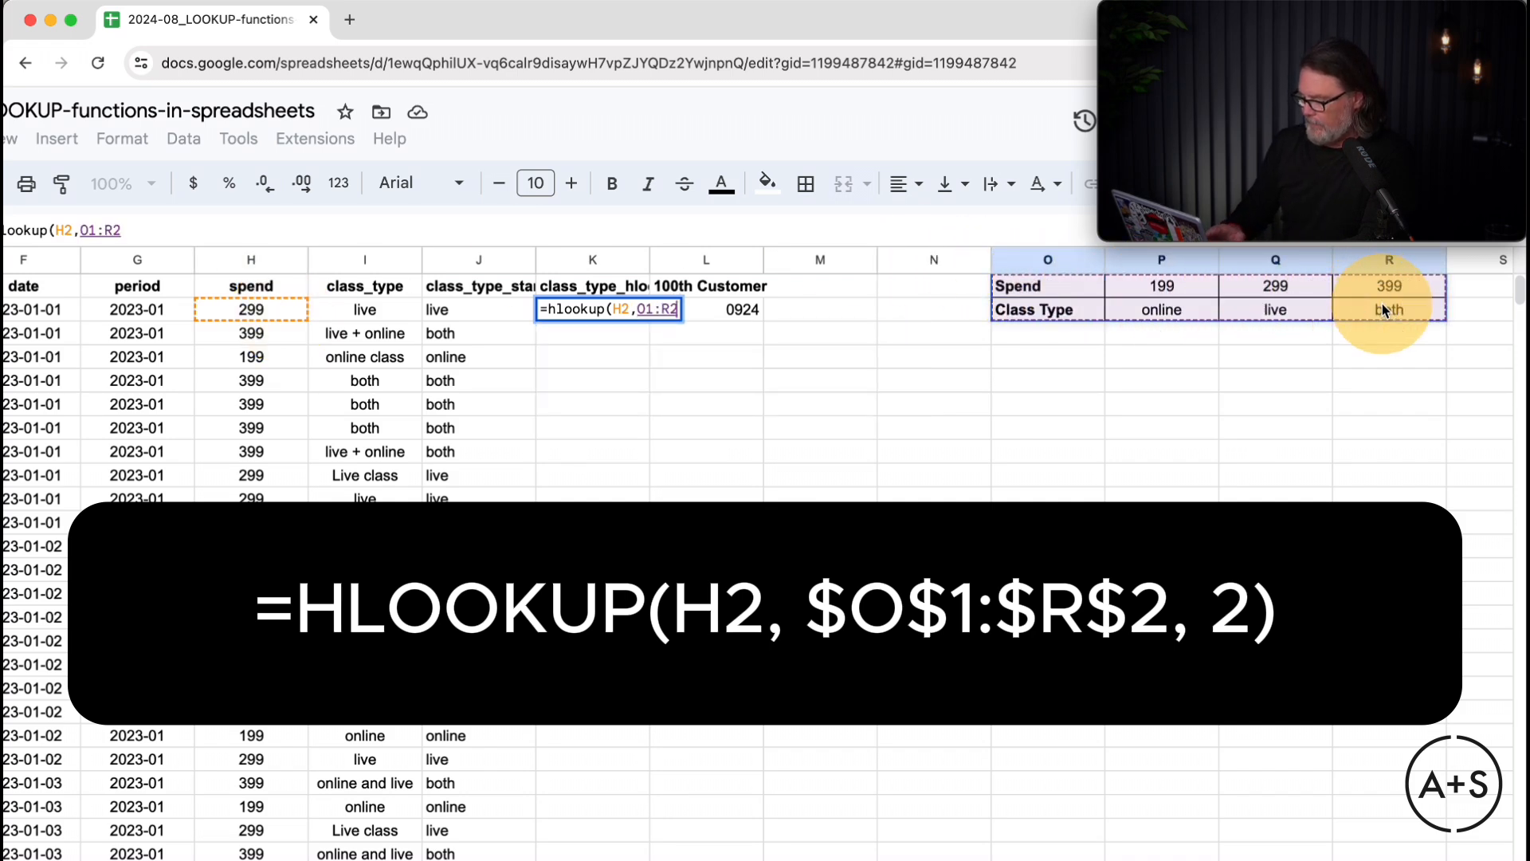
text(,)
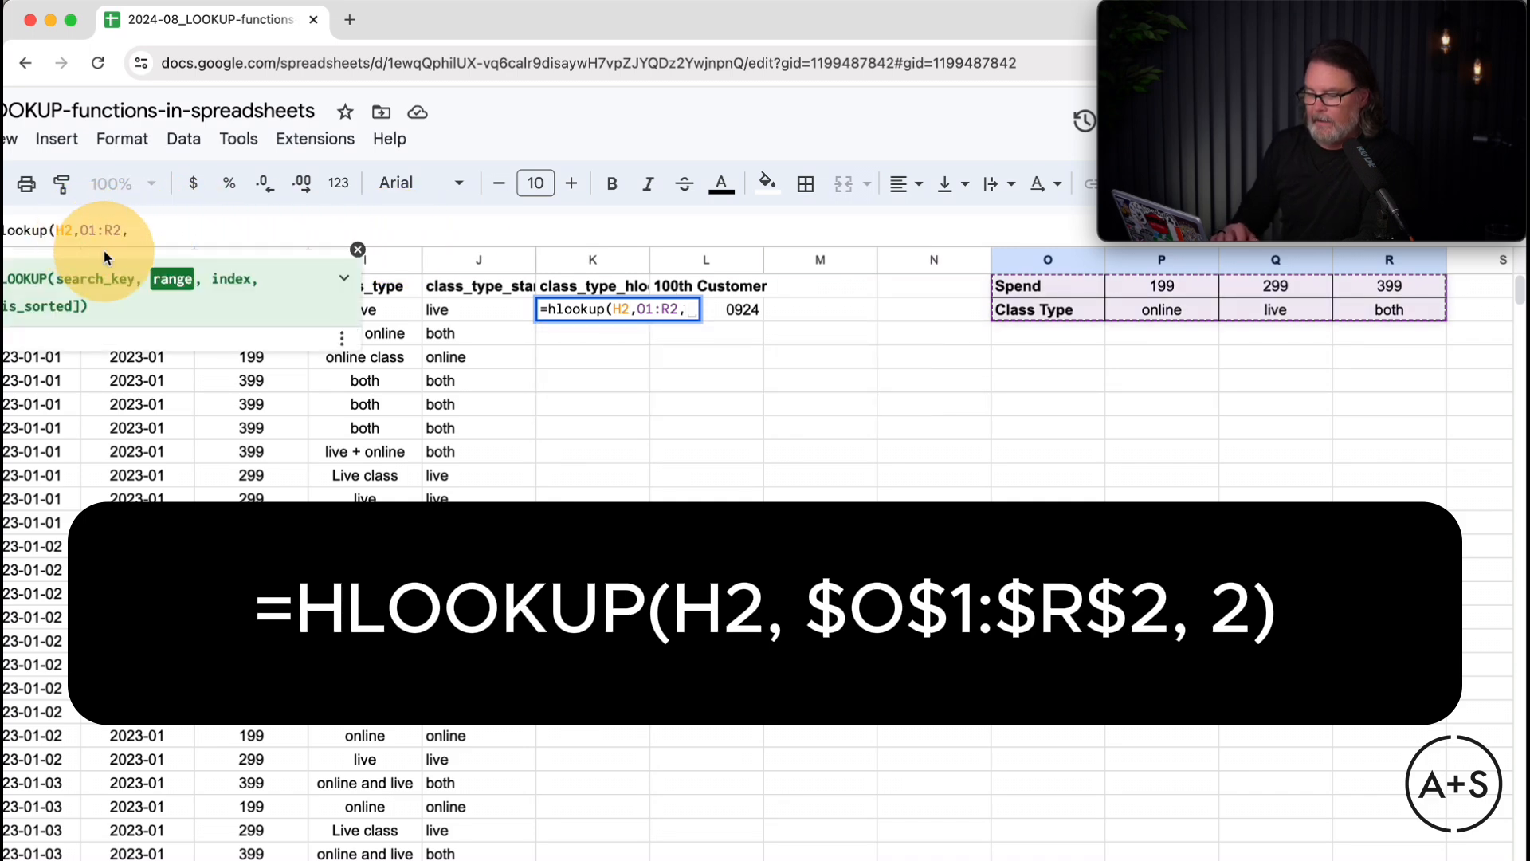
Make the lookup range in the K2 formula absolute as $O$1:$R$2.
text($)
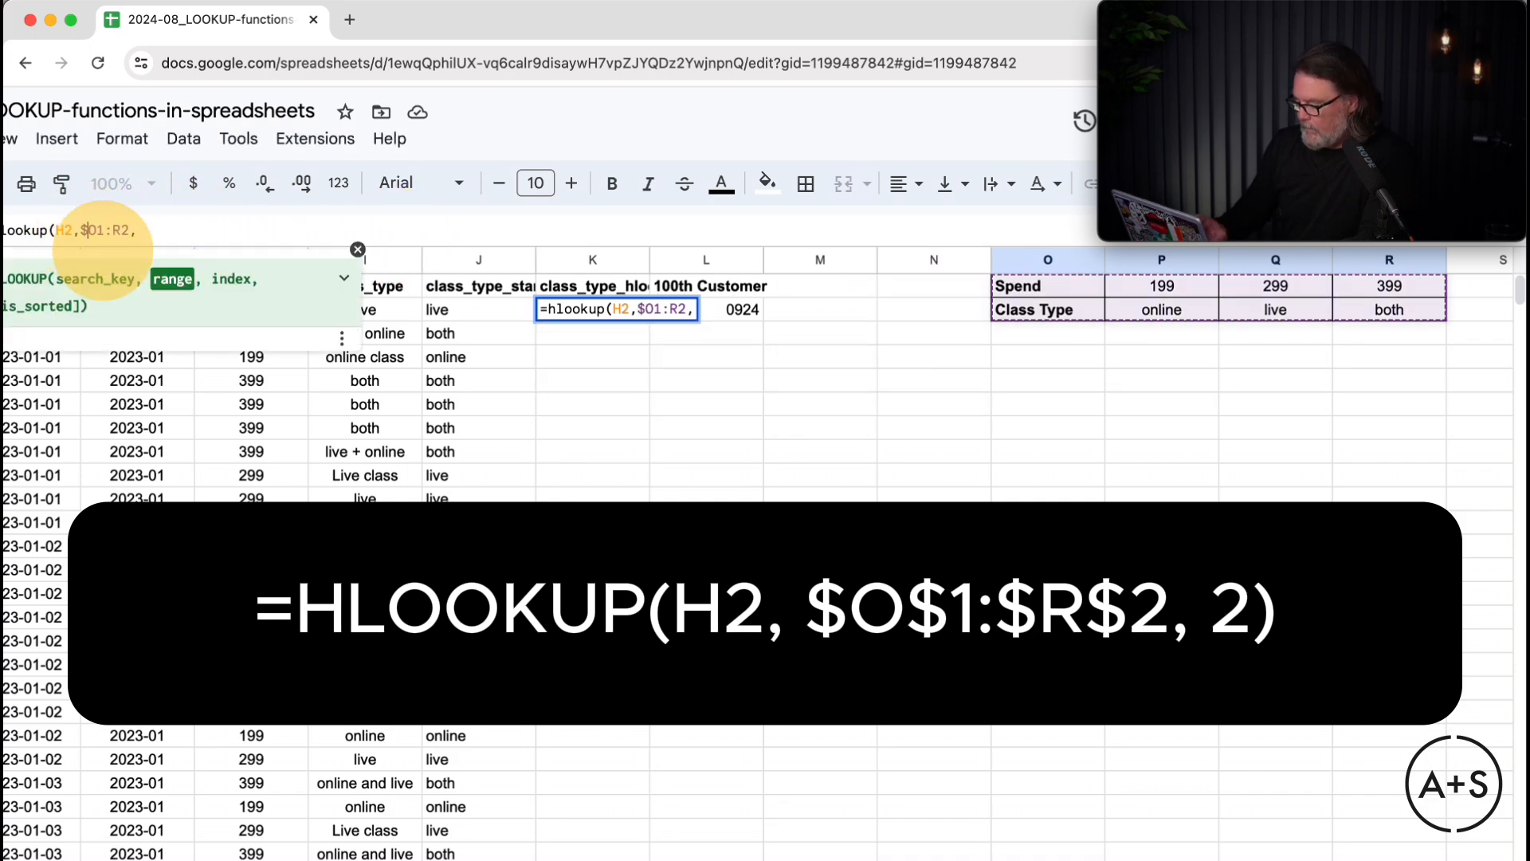
key(Right)
text($O$)
key(Right)
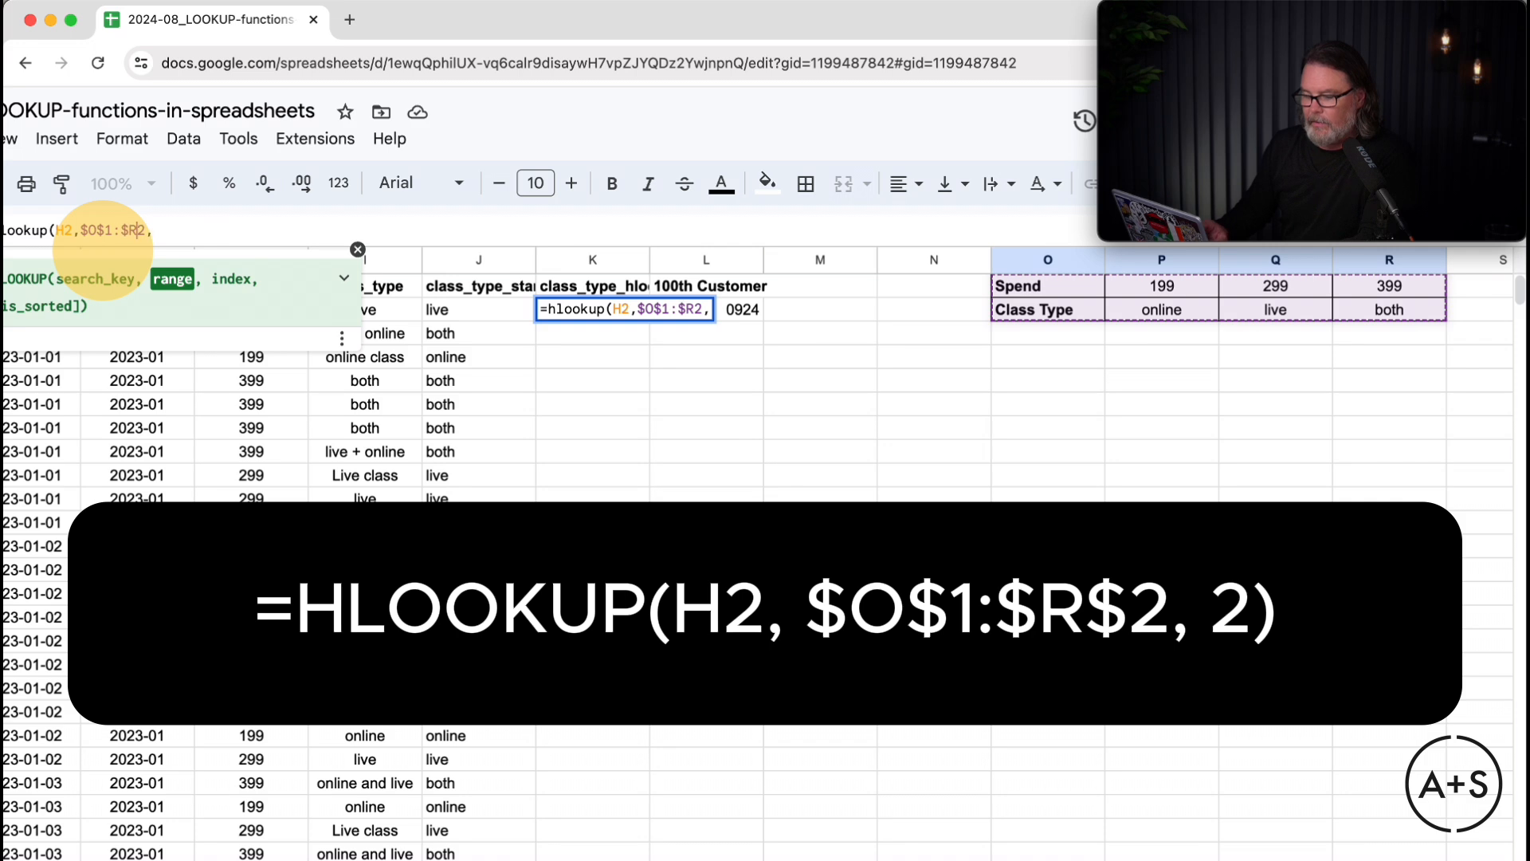
key(Right)
key(Right)
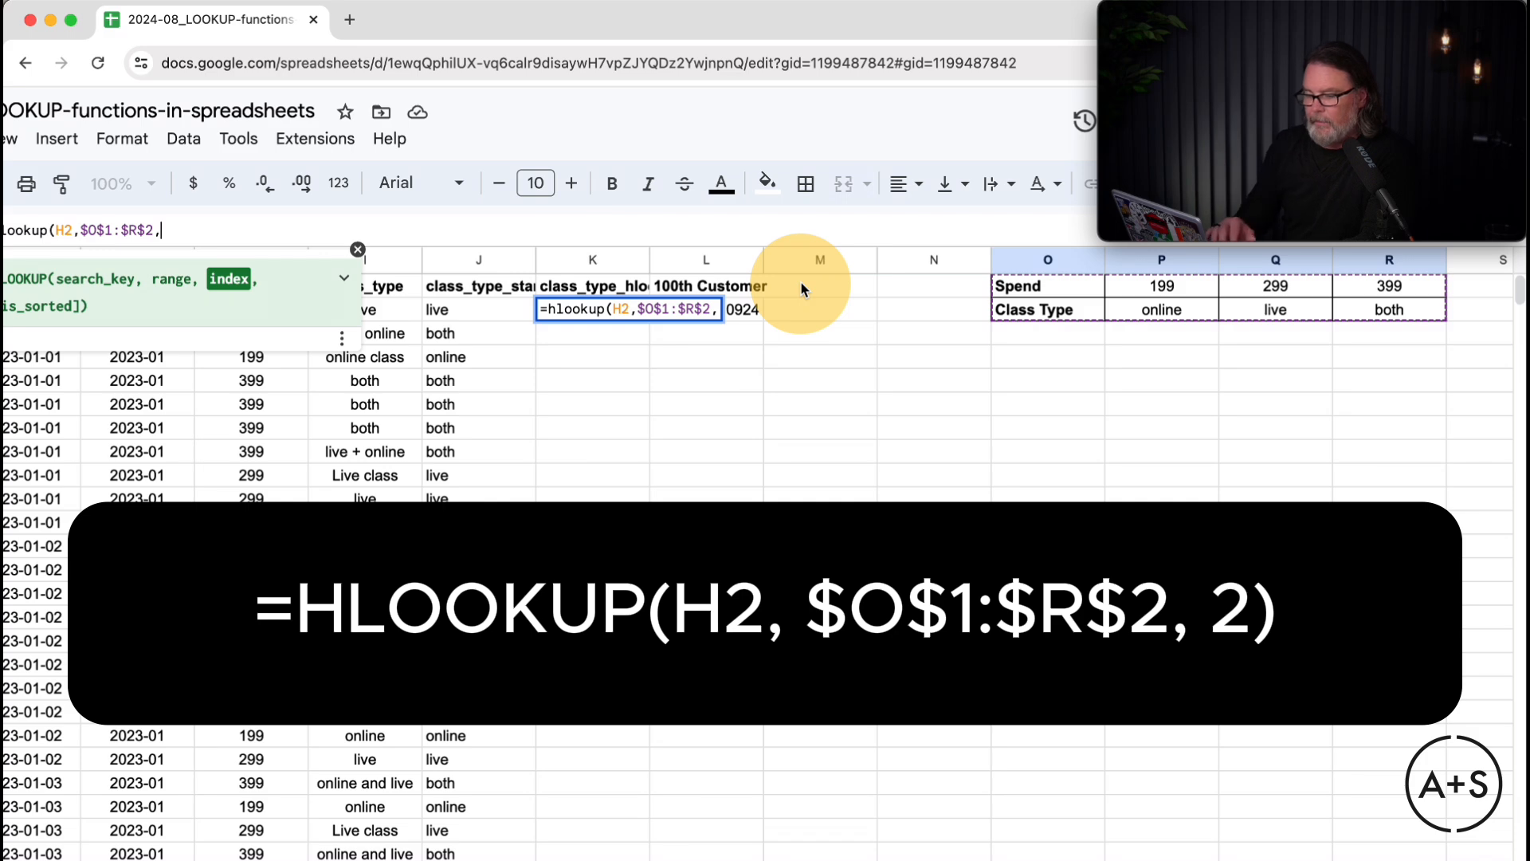
Complete the K2 formula with index 2 and accept the suggested autofill for the rest of column K.
text(2)
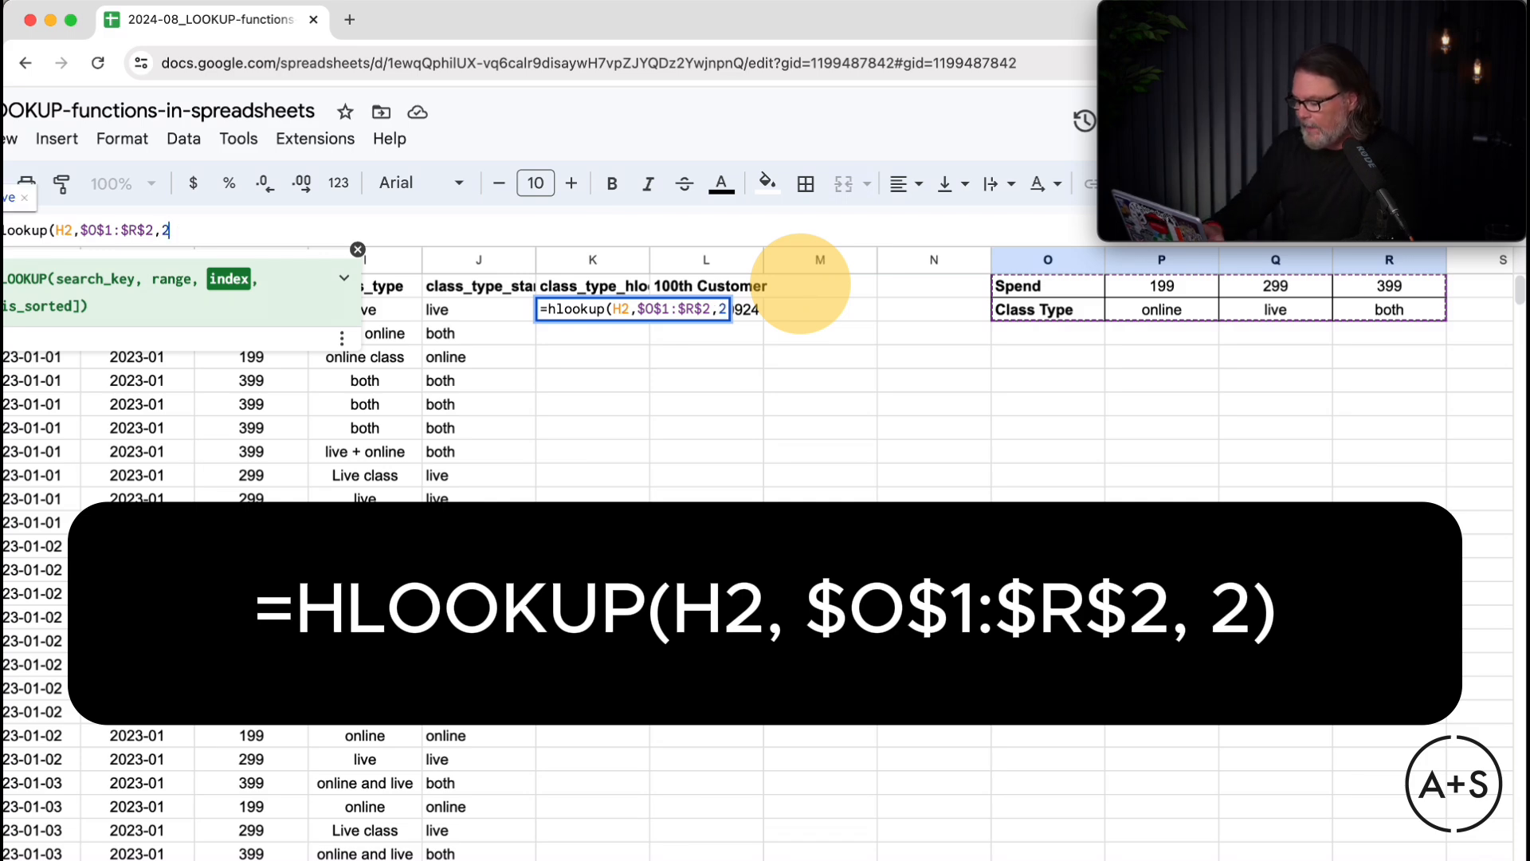
text())
key(Return)
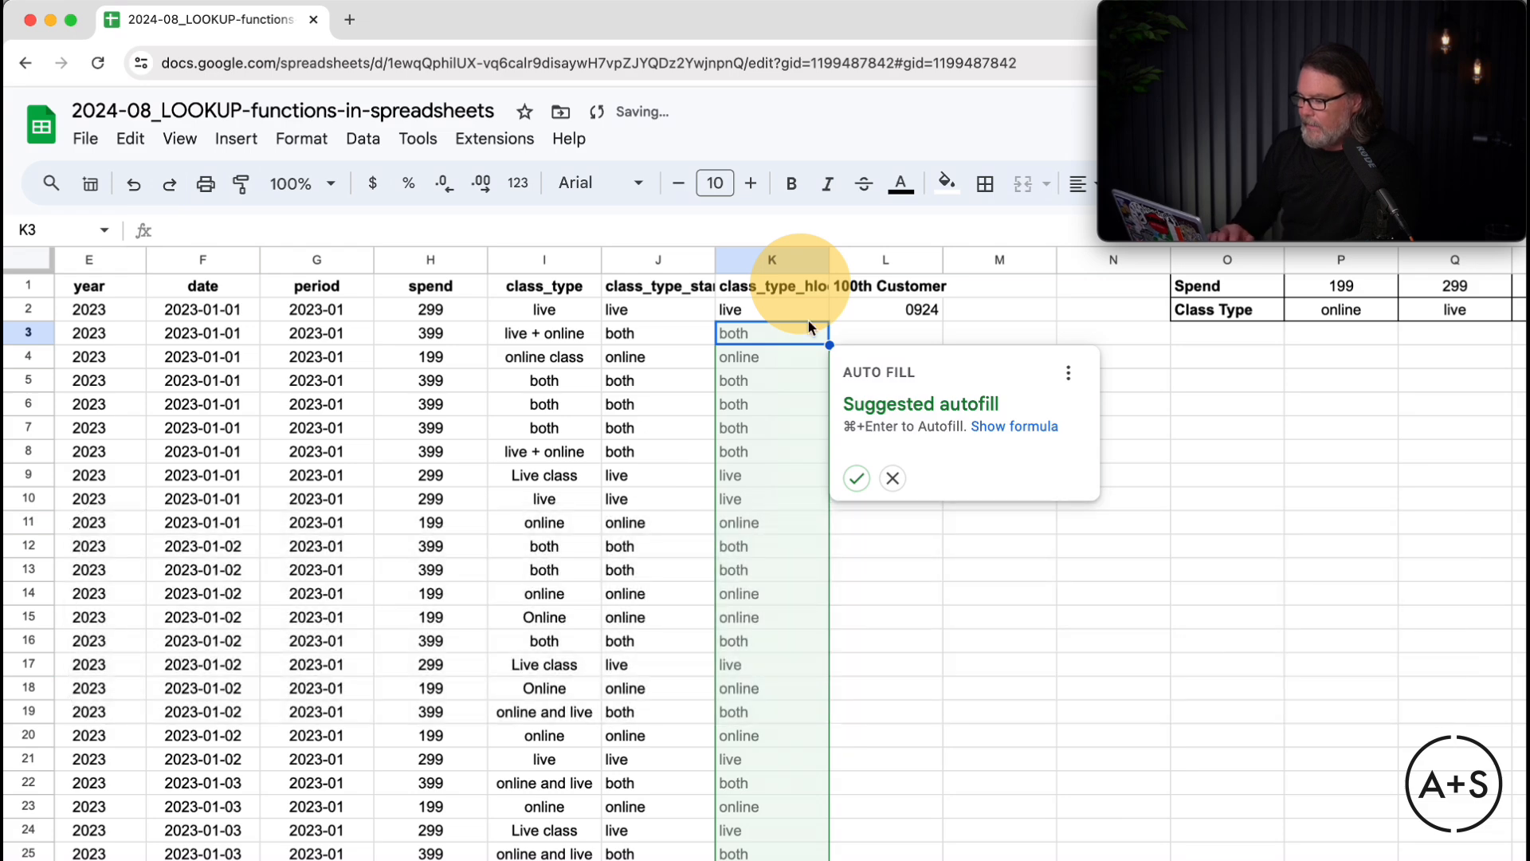
click(857, 479)
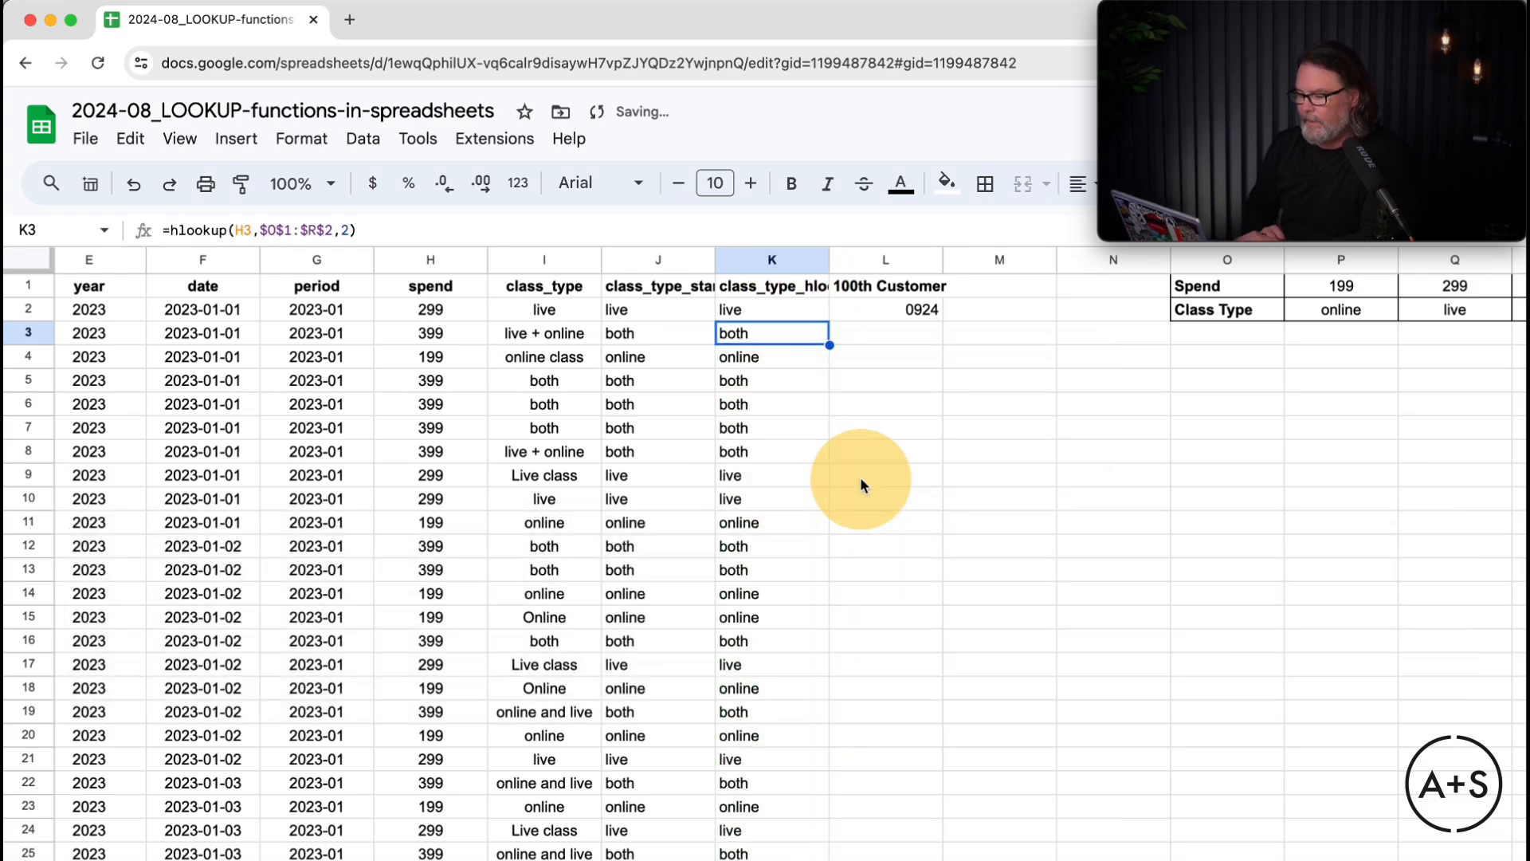
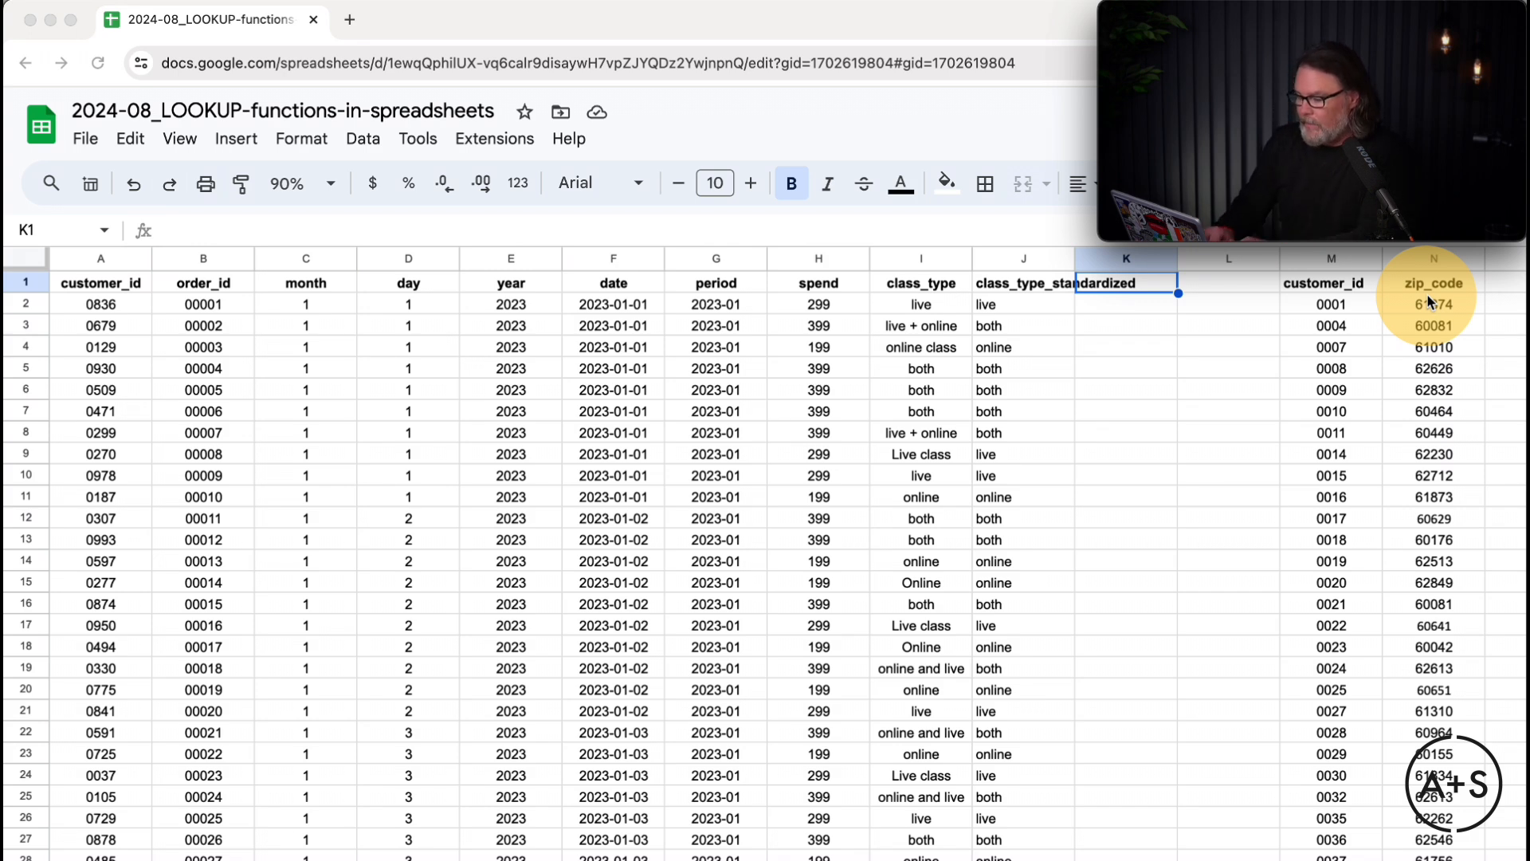
Enter the header zip_code in cell K1, beside the class_type_standardized column.
text(z)
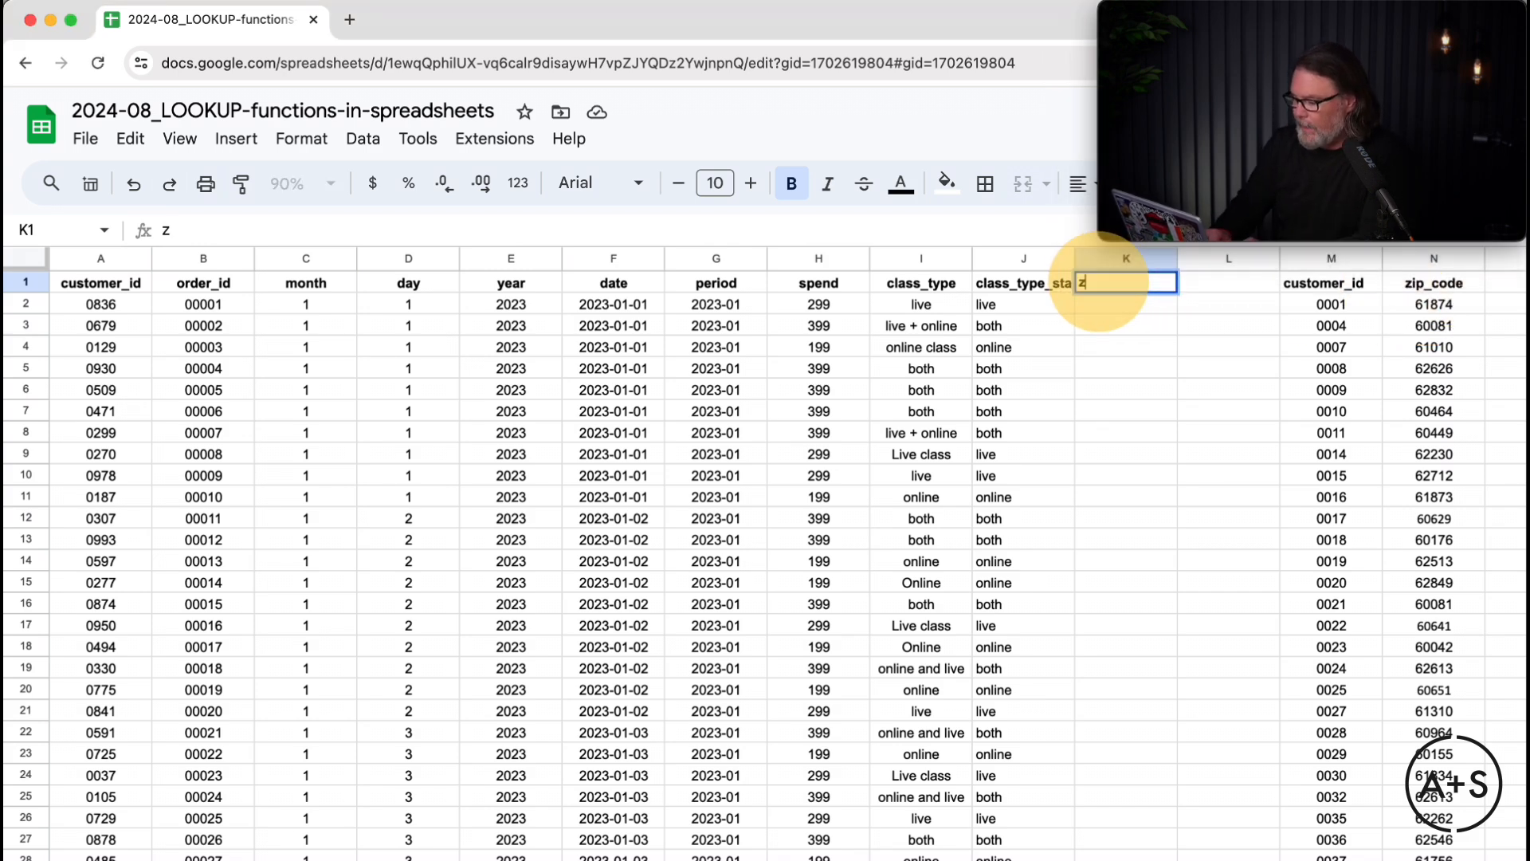
text(ip_code)
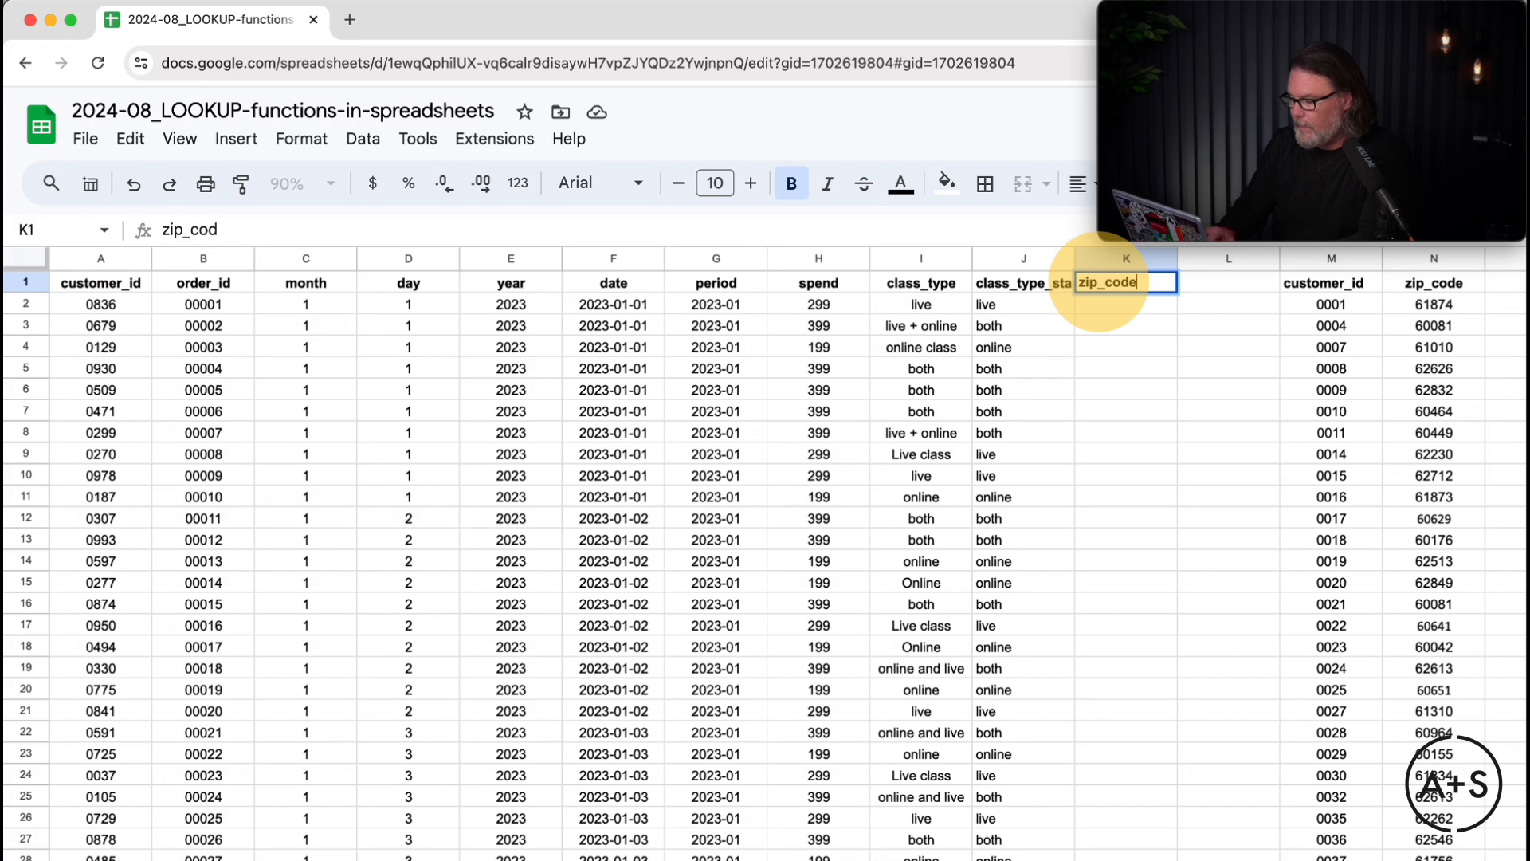
key(Return)
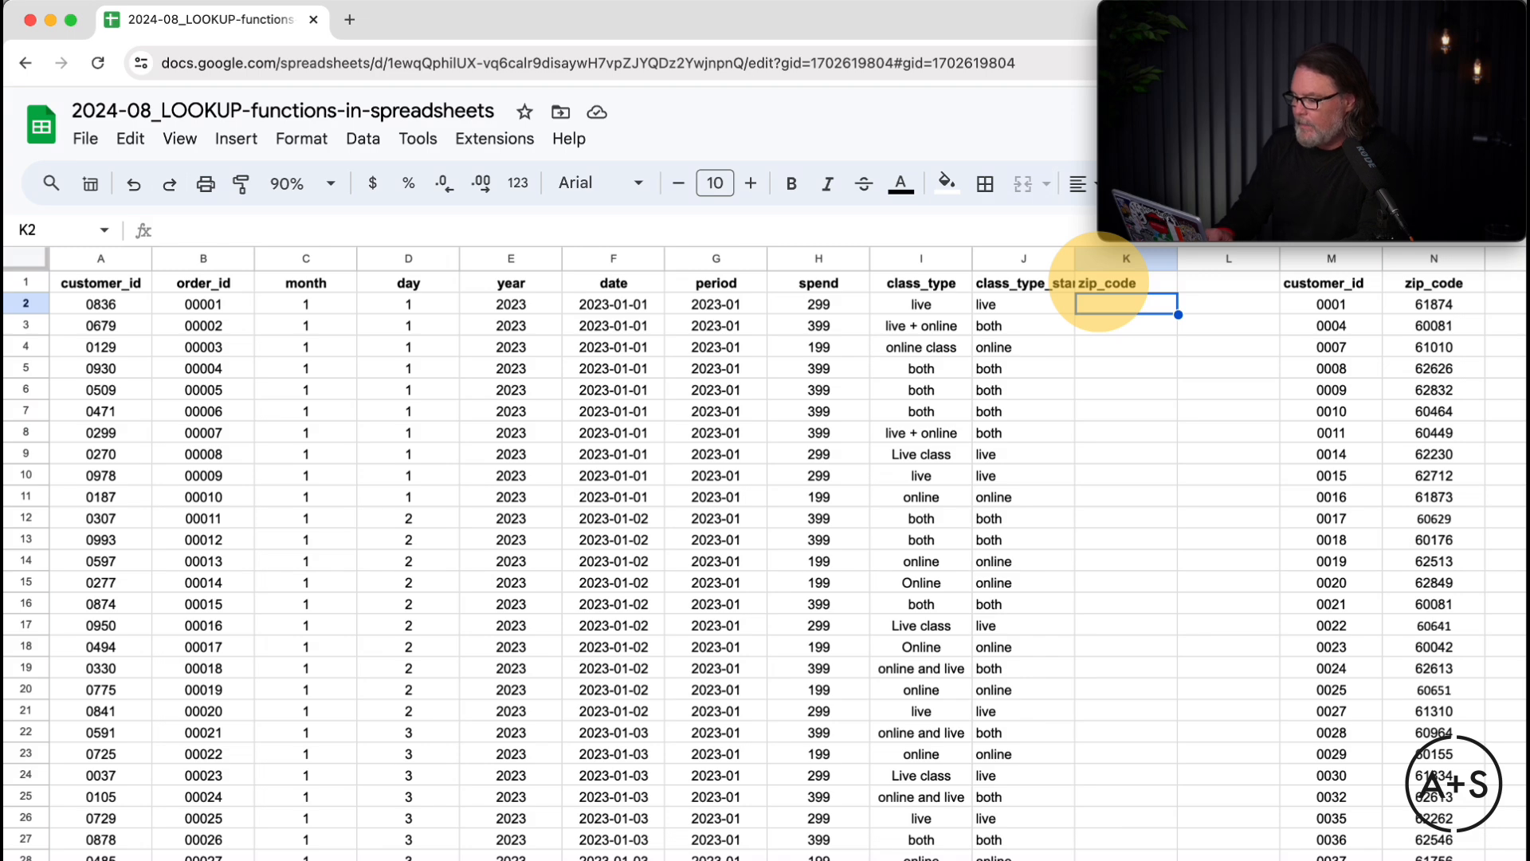
Start a VLOOKUP formula in K2 with the customer ID in A2 as search key and columns M:N as range.
text(=)
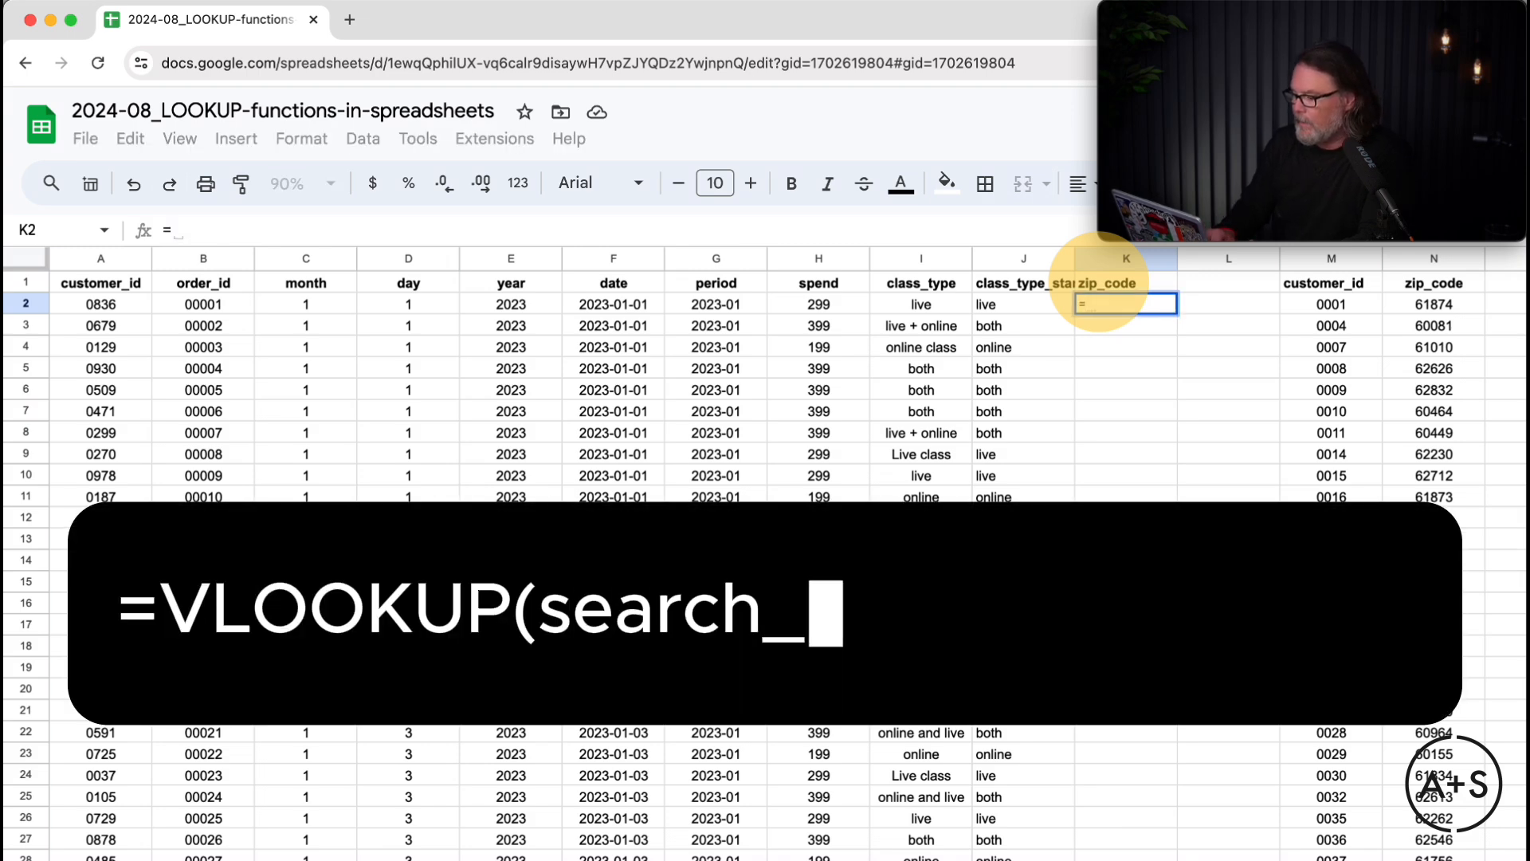
text(vl)
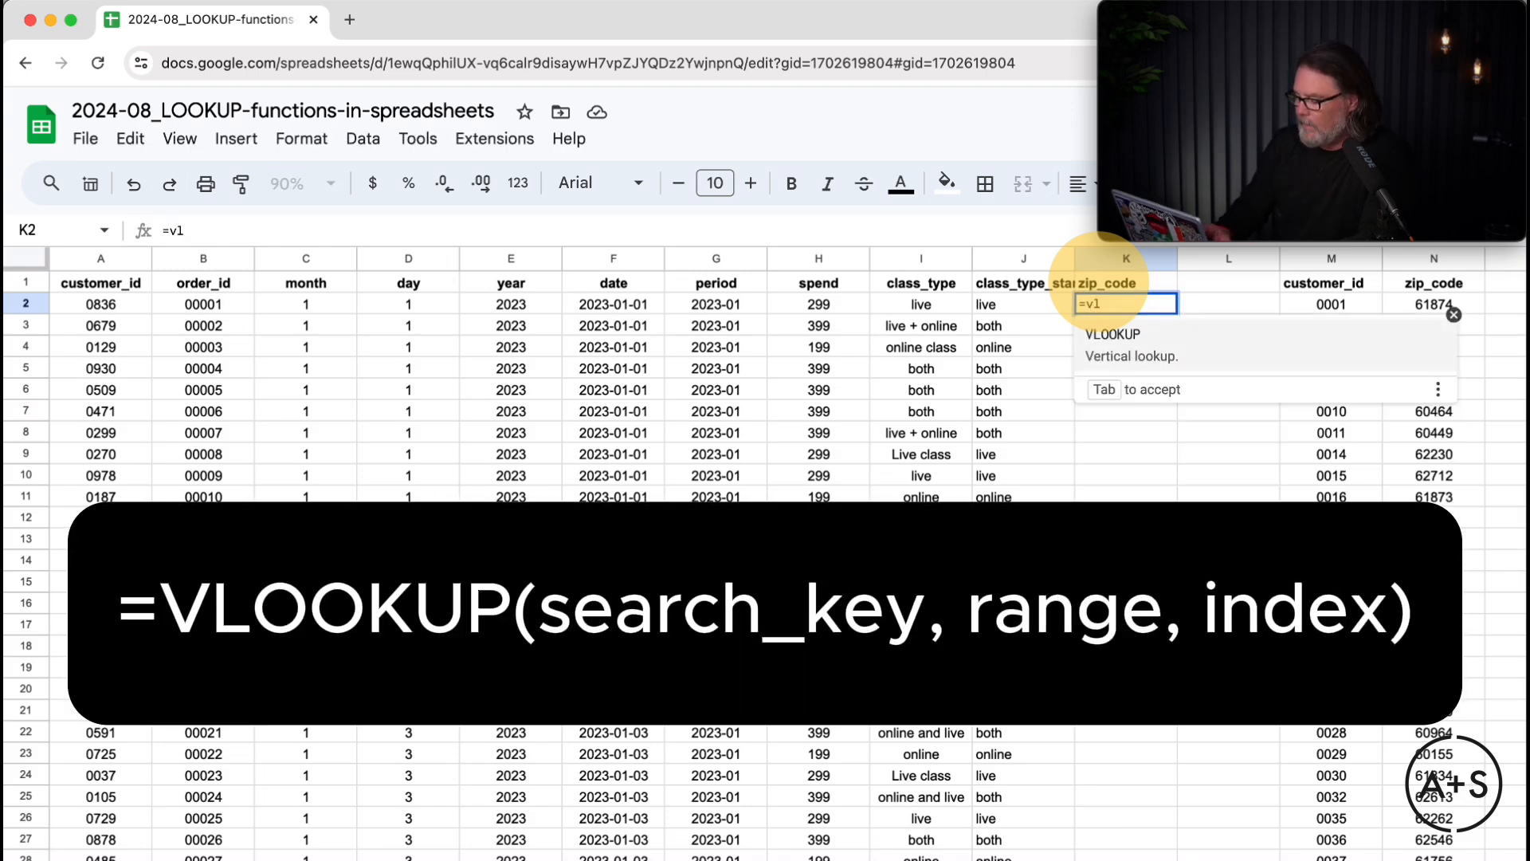
text(ookup()
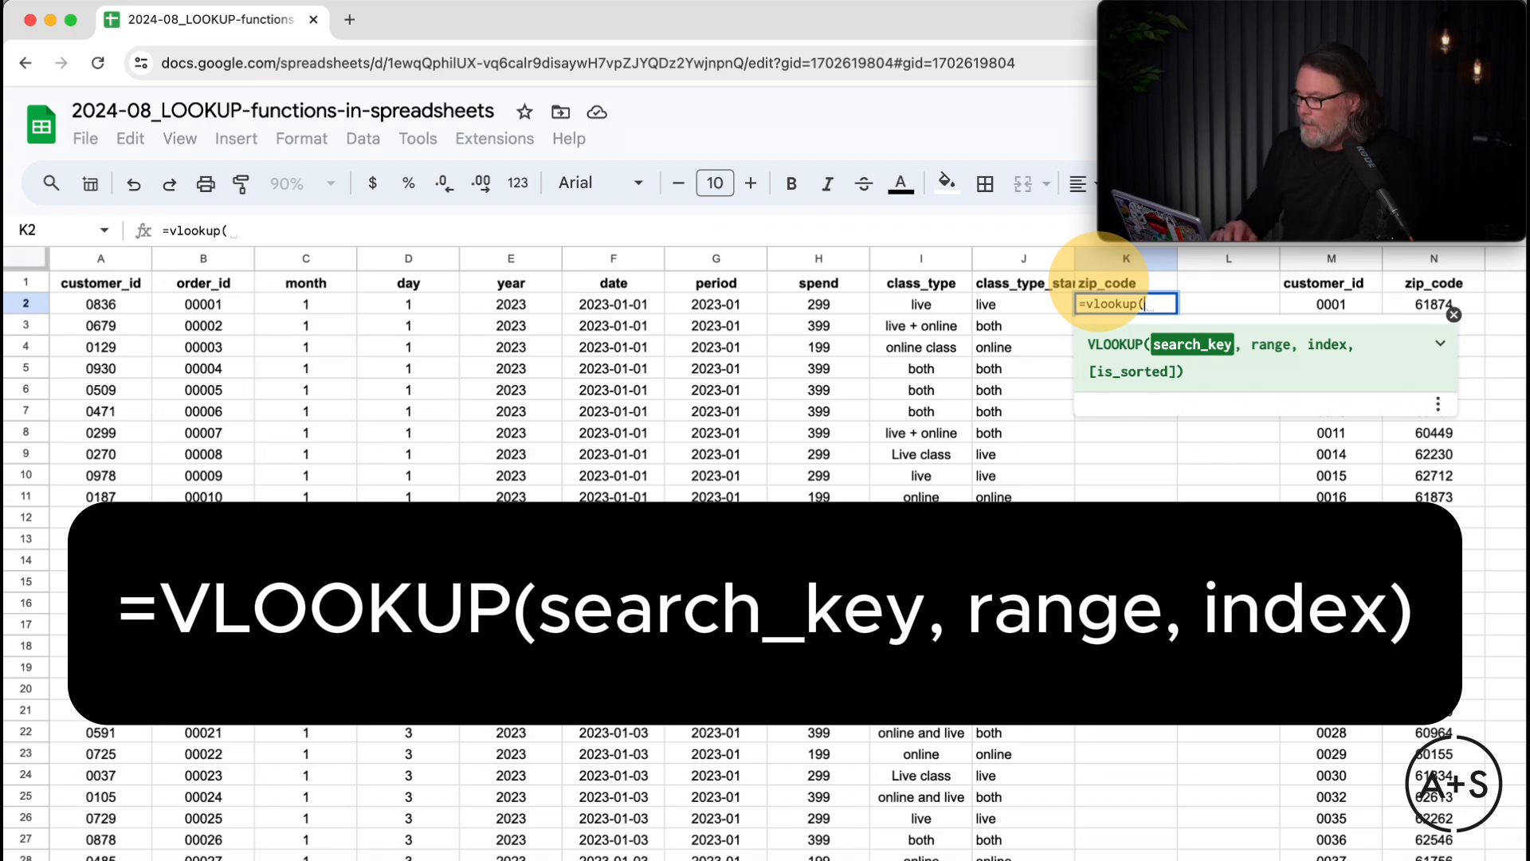
click(113, 304)
text(,)
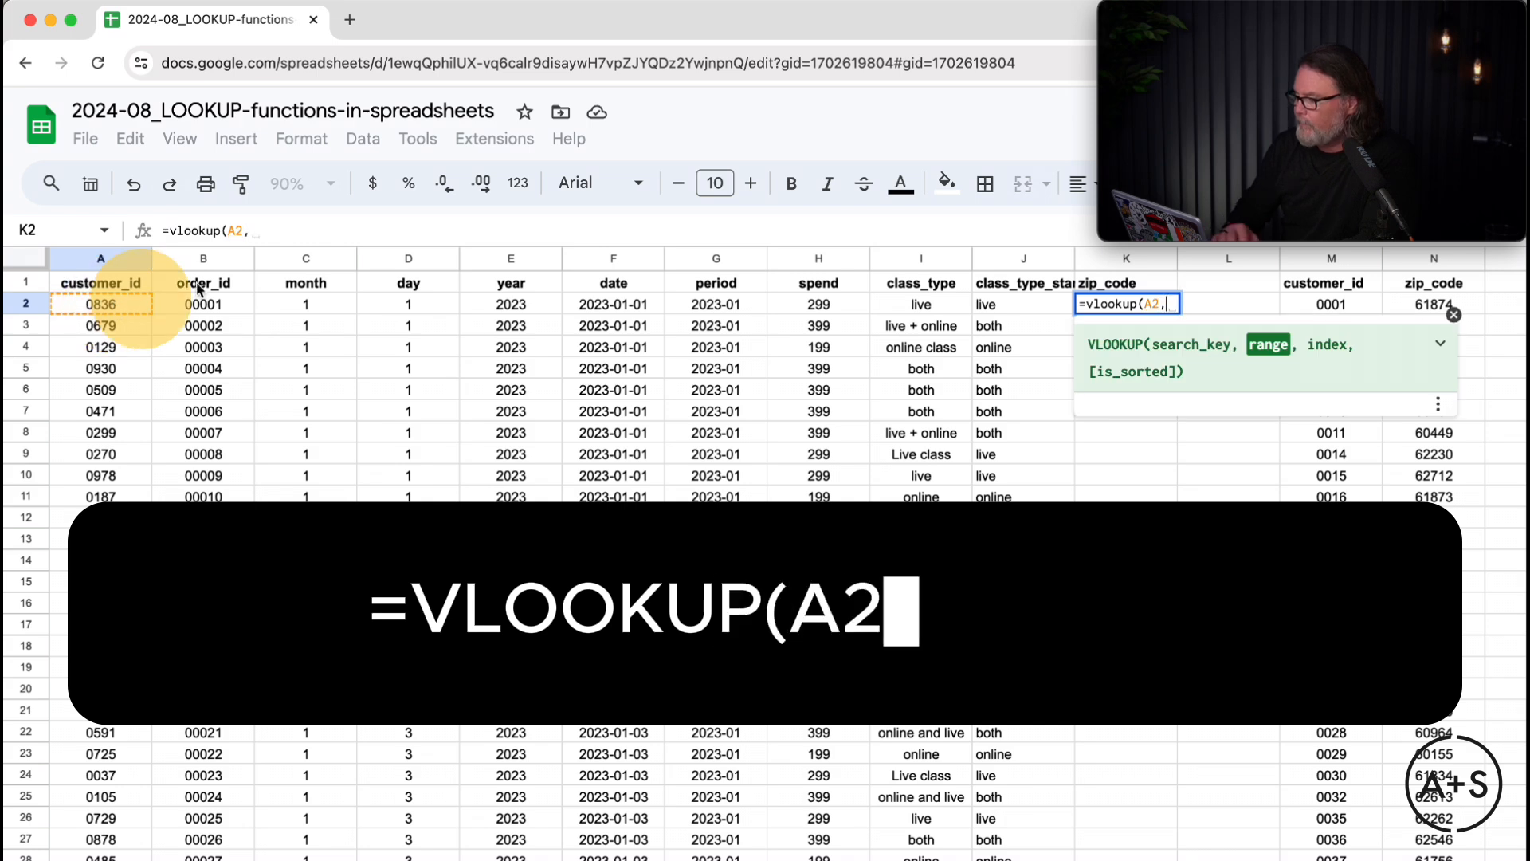
click(1328, 260)
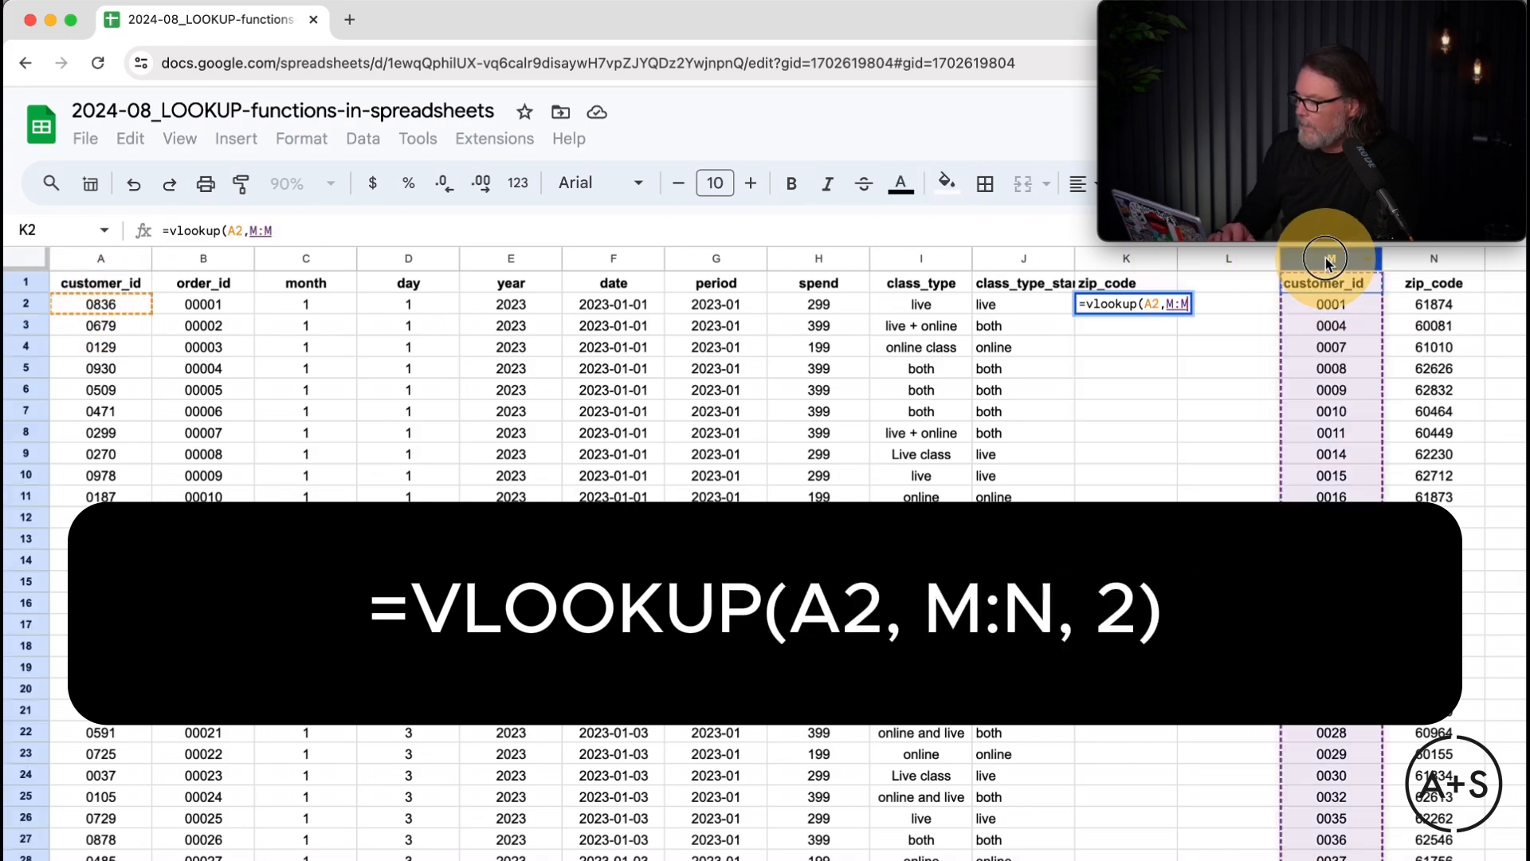
drag(1327, 262, 1434, 263)
text(,)
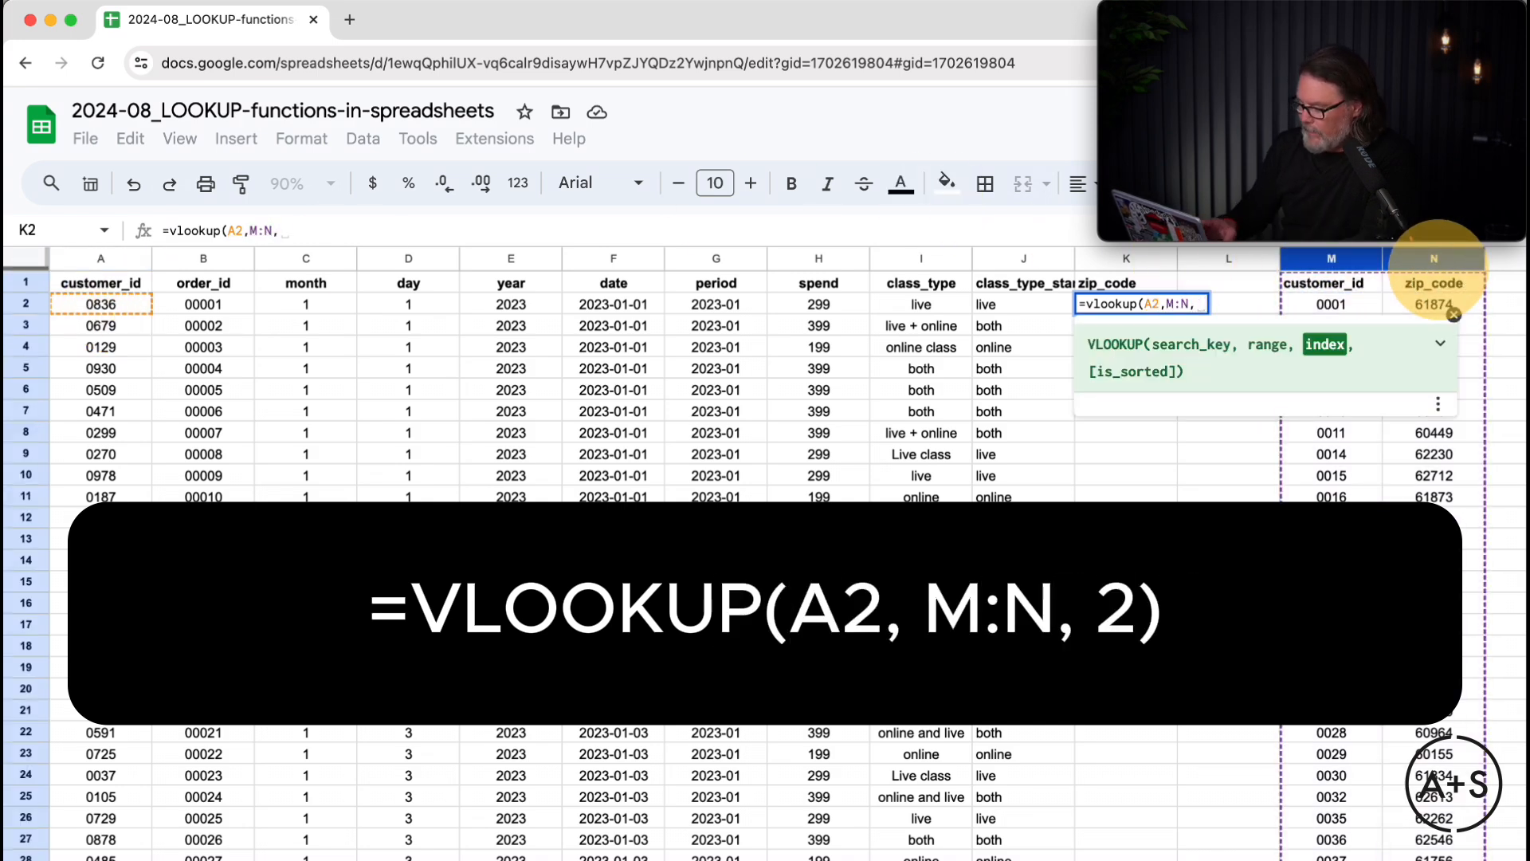
Complete the VLOOKUP in K2 with index 2 and accept the suggested autofill for the rest of the zip_code column.
text(2))
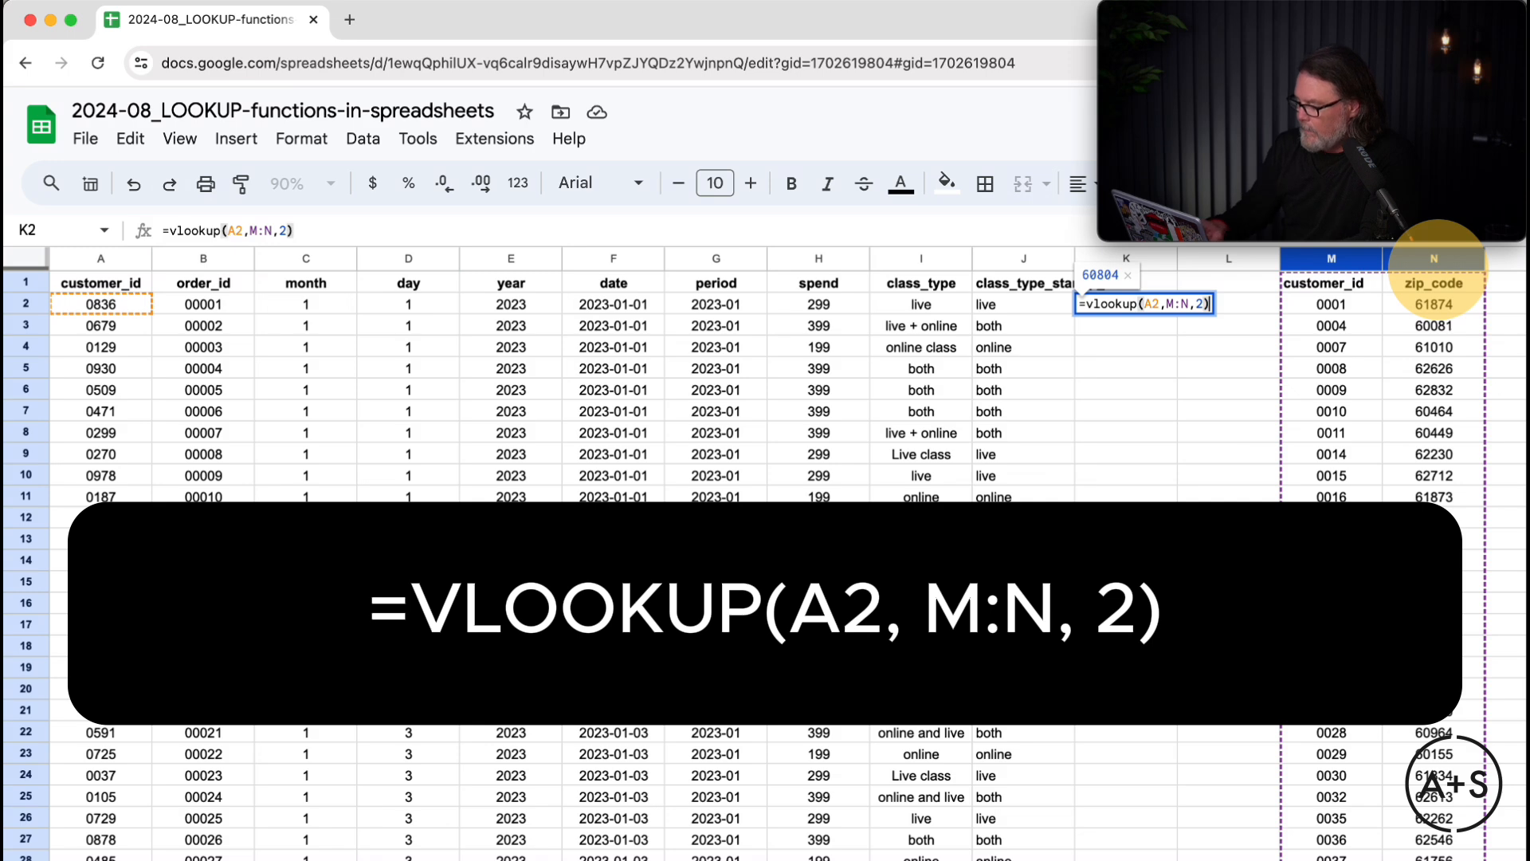
key(Return)
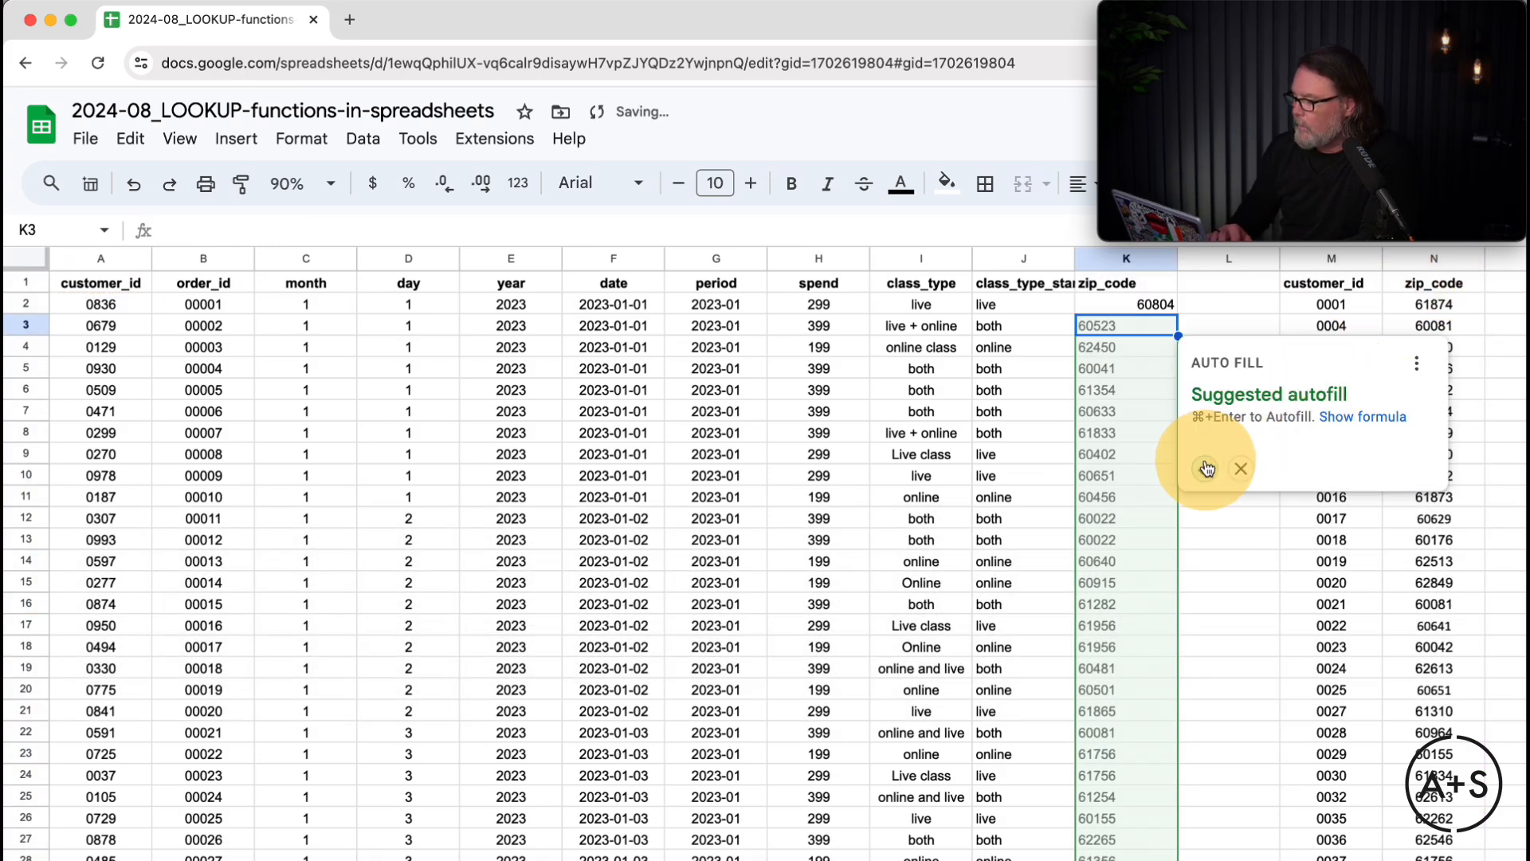
click(1207, 468)
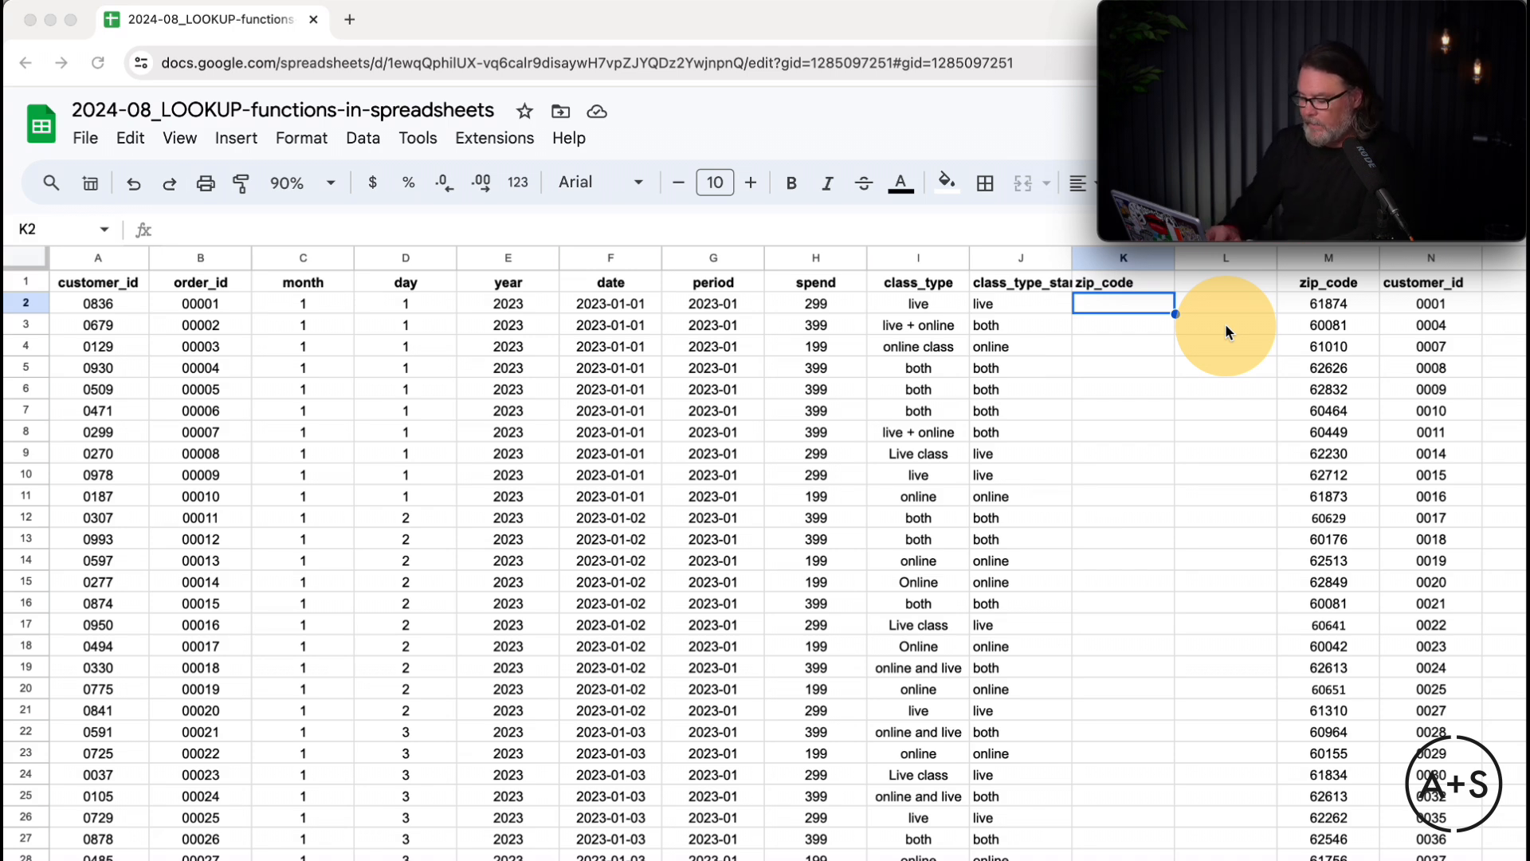
Start a LOOKUP formula in K2 with A2 as search key and the customer_id column N:N as search range.
click(1119, 300)
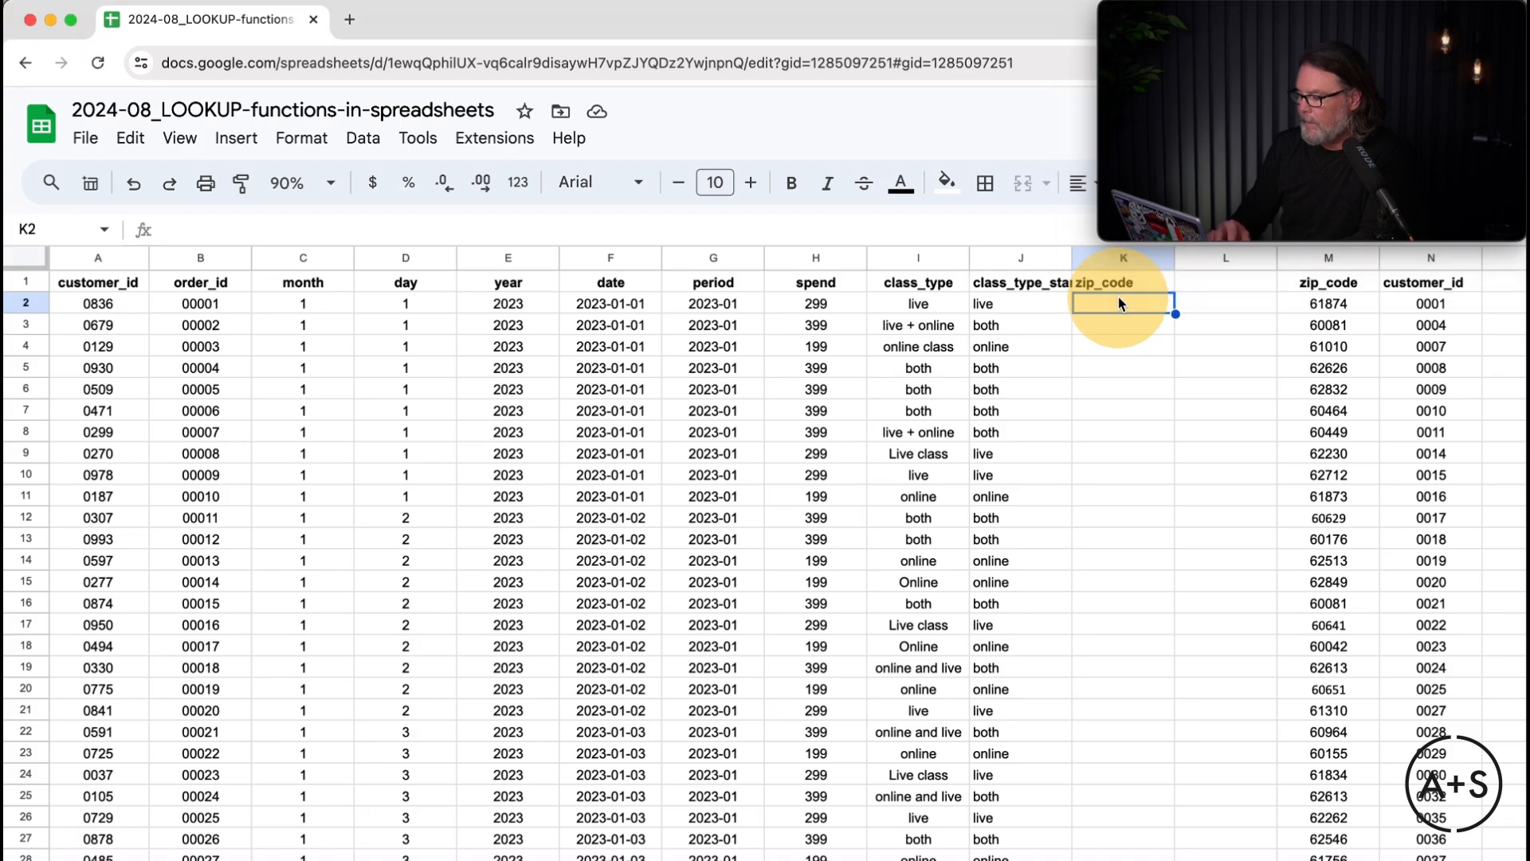
text(=lo)
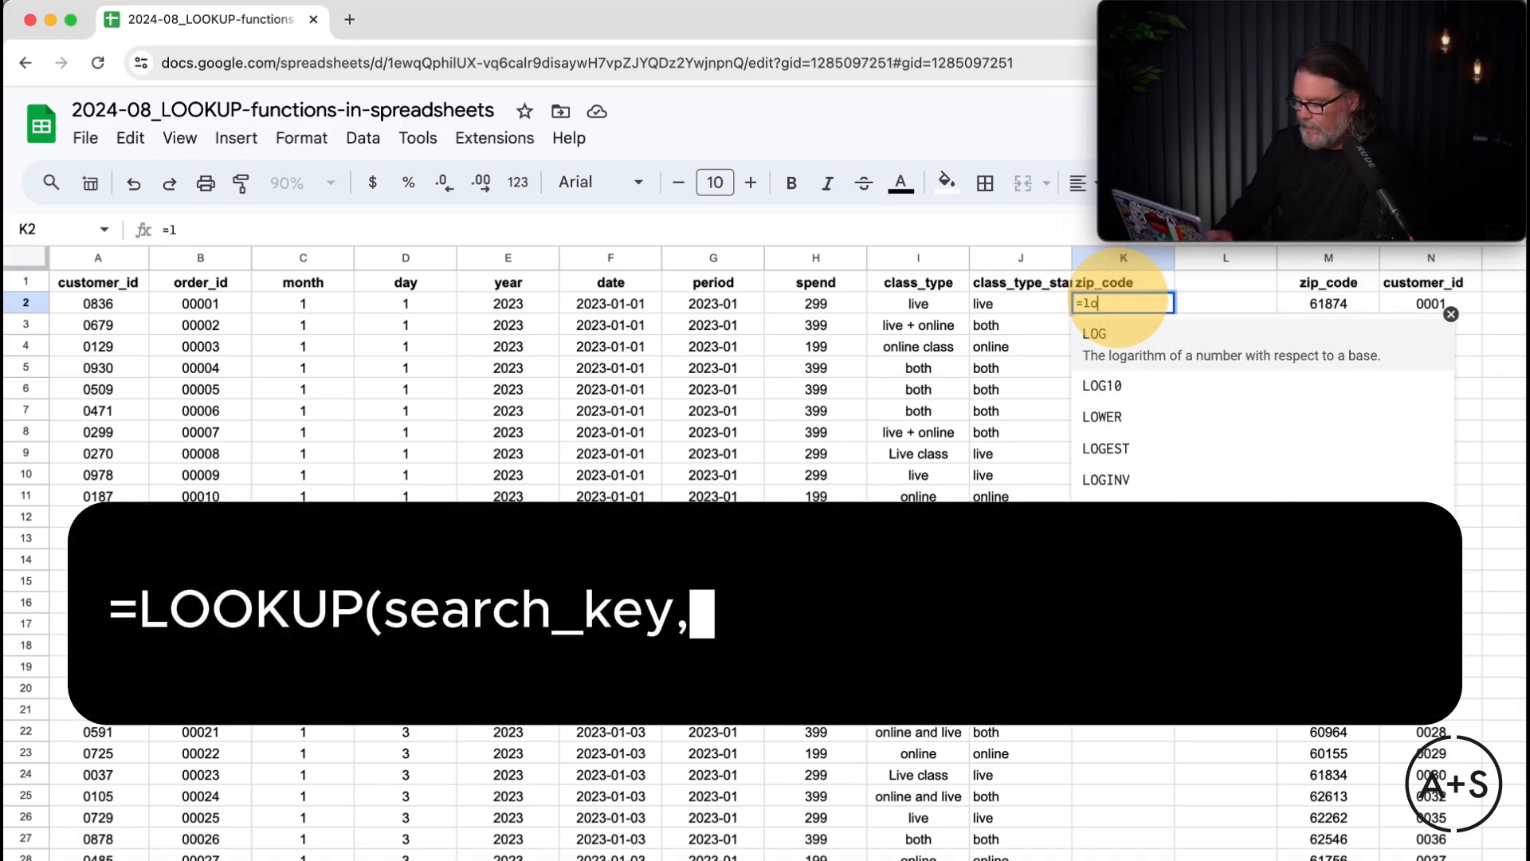
text(okup()
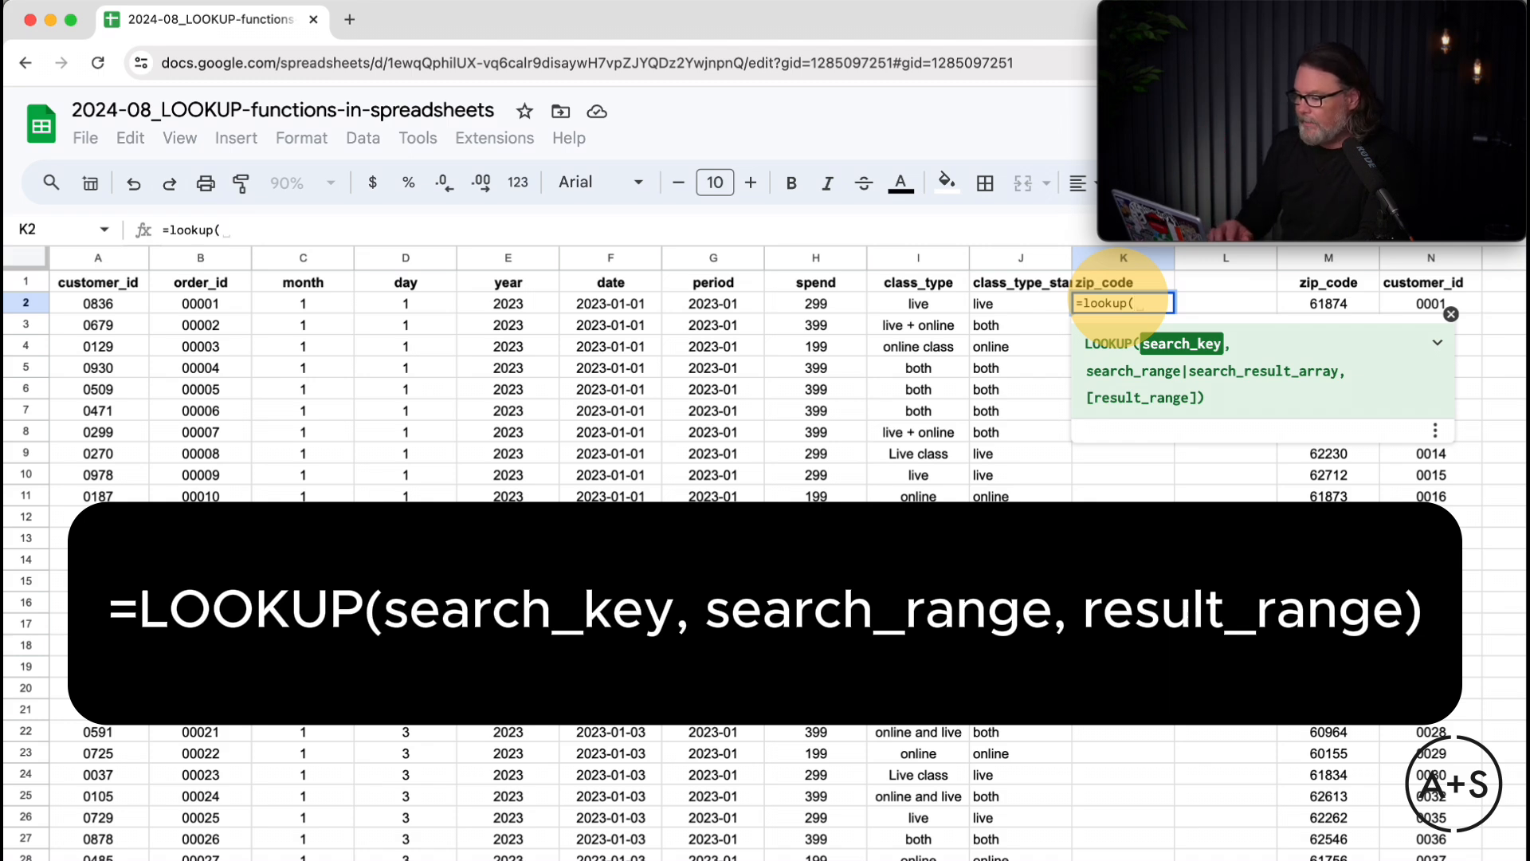
click(111, 304)
text(,)
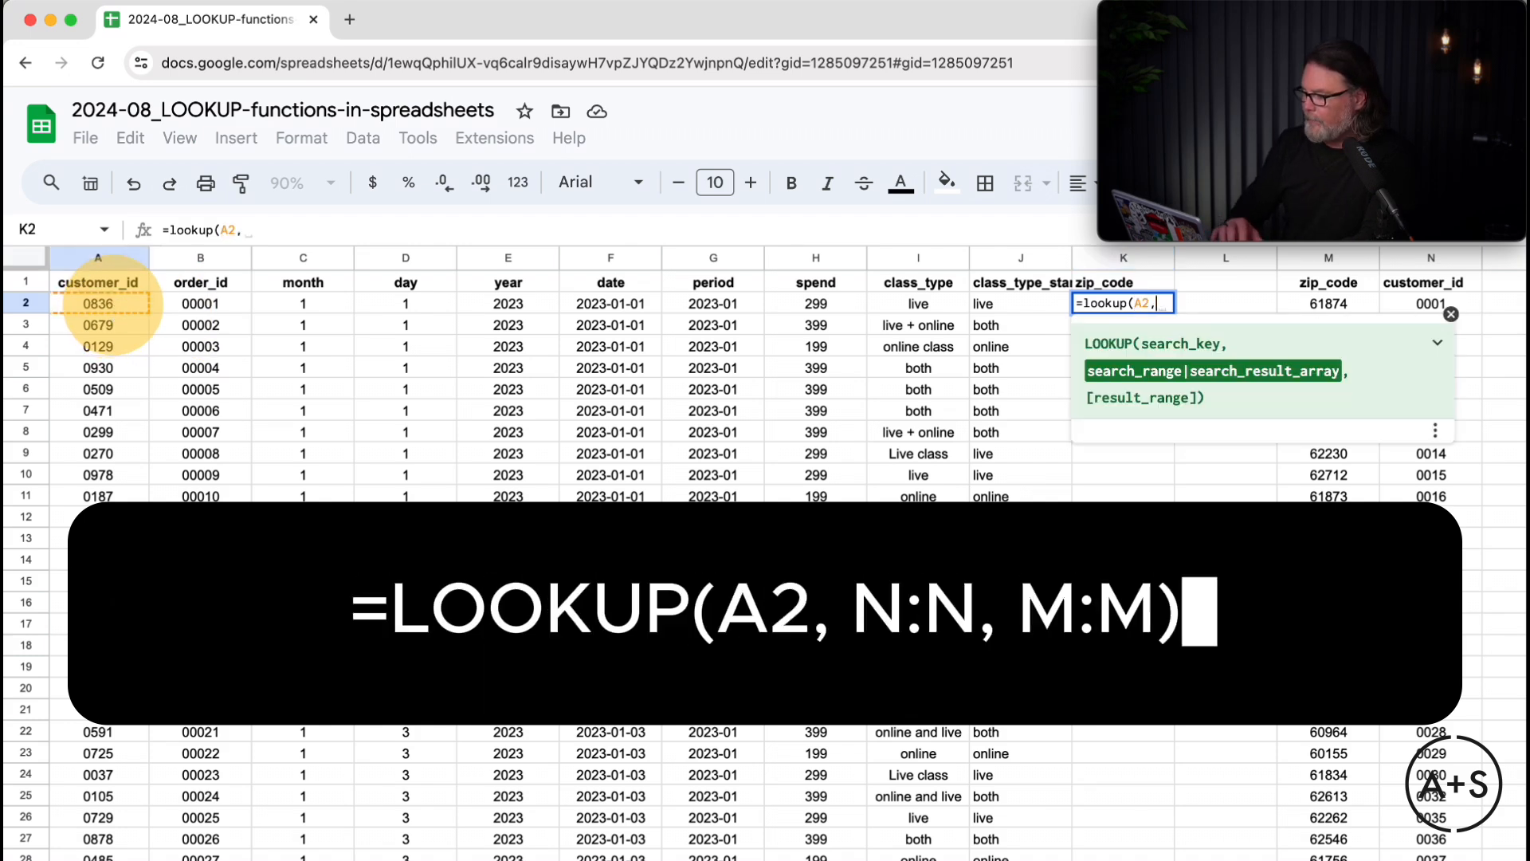
click(1432, 259)
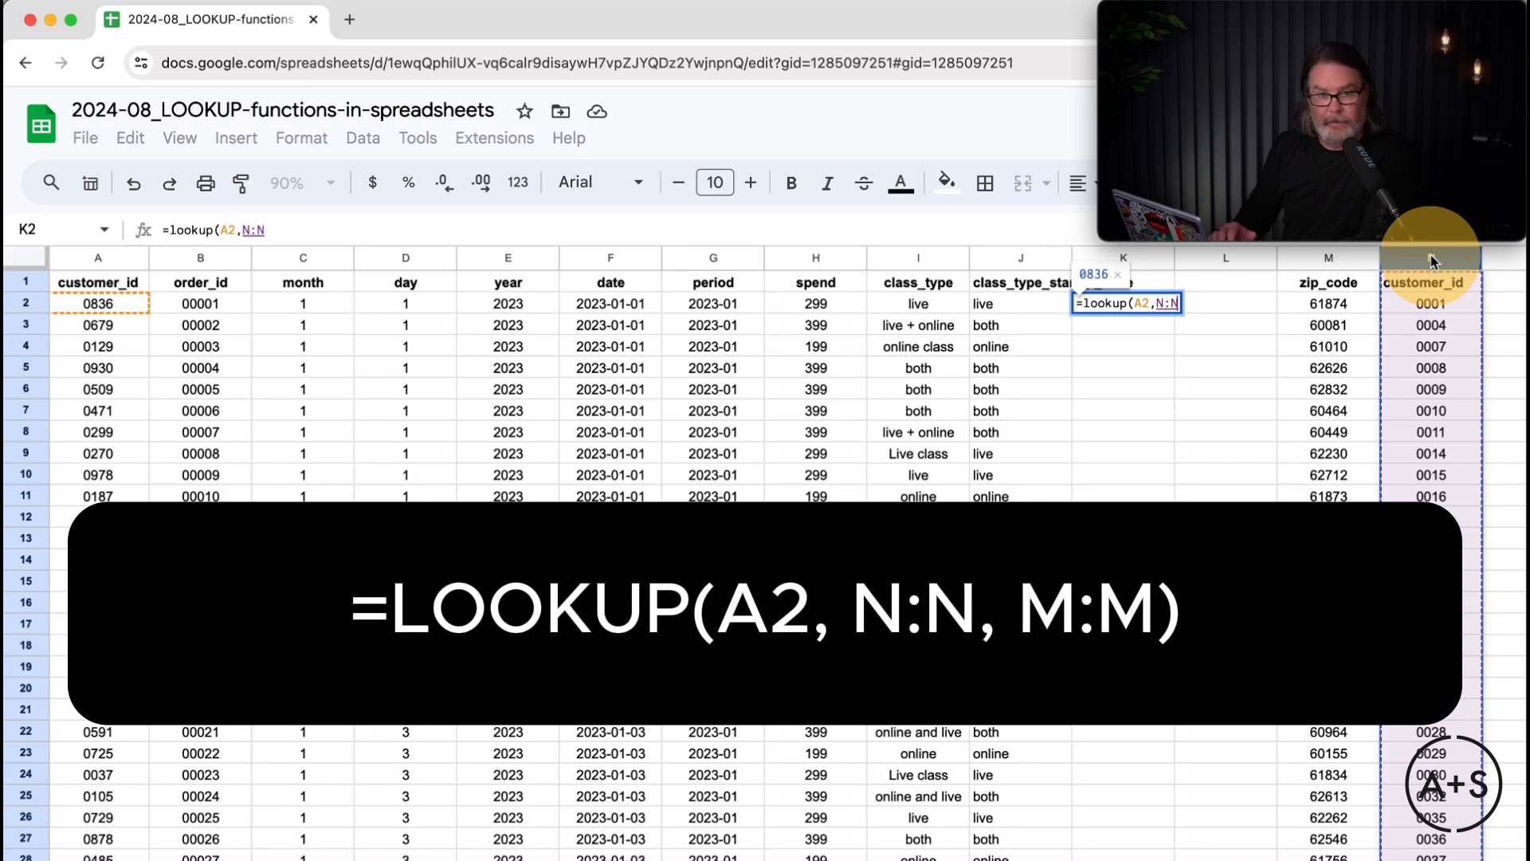
text(,)
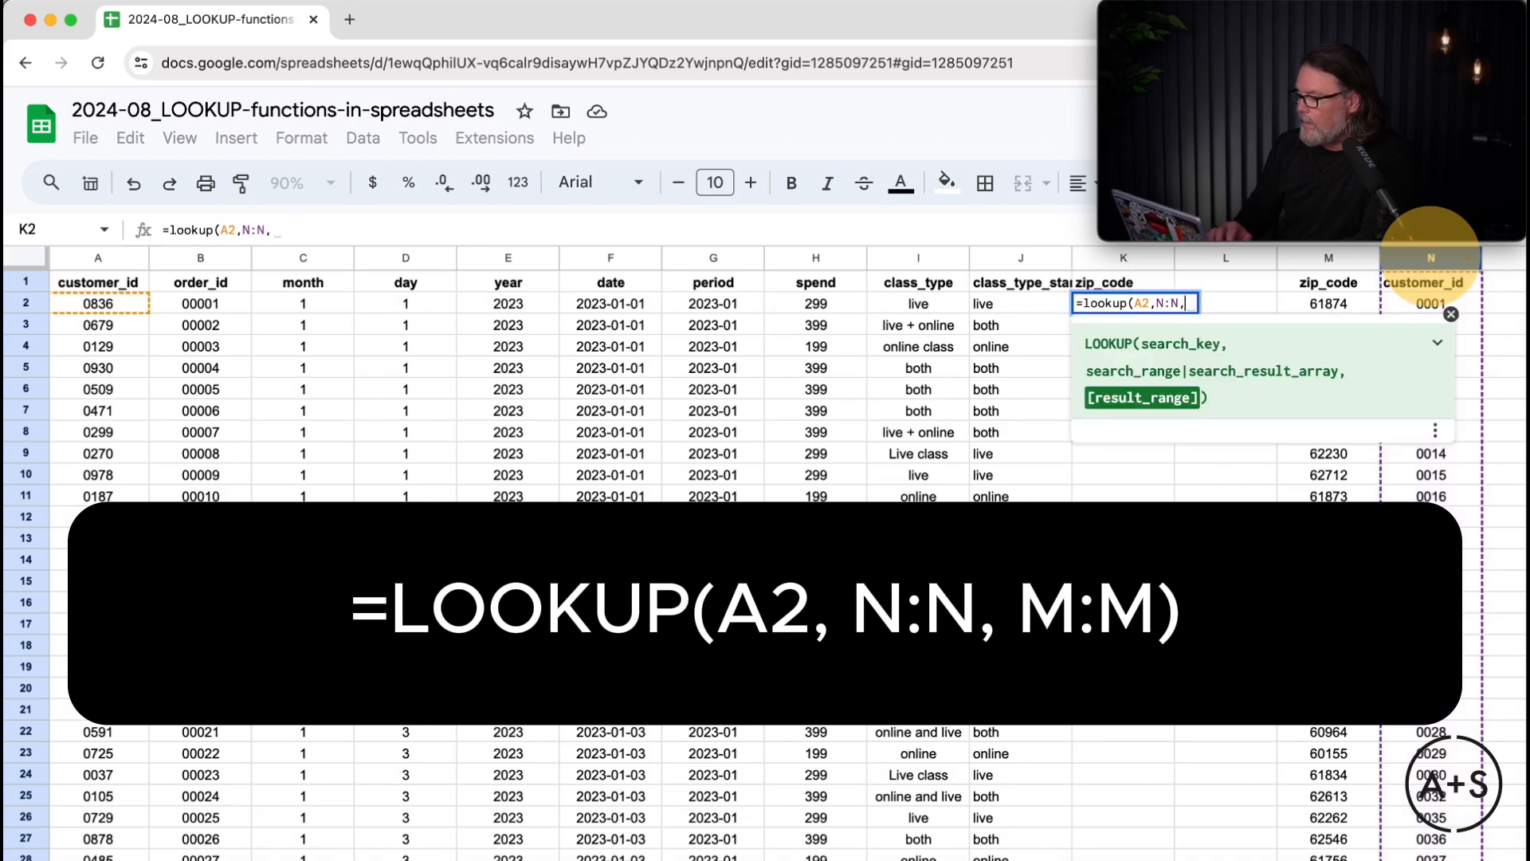
Complete the LOOKUP in K2 with M:M as result range and accept the suggested autofill for column K.
click(1330, 261)
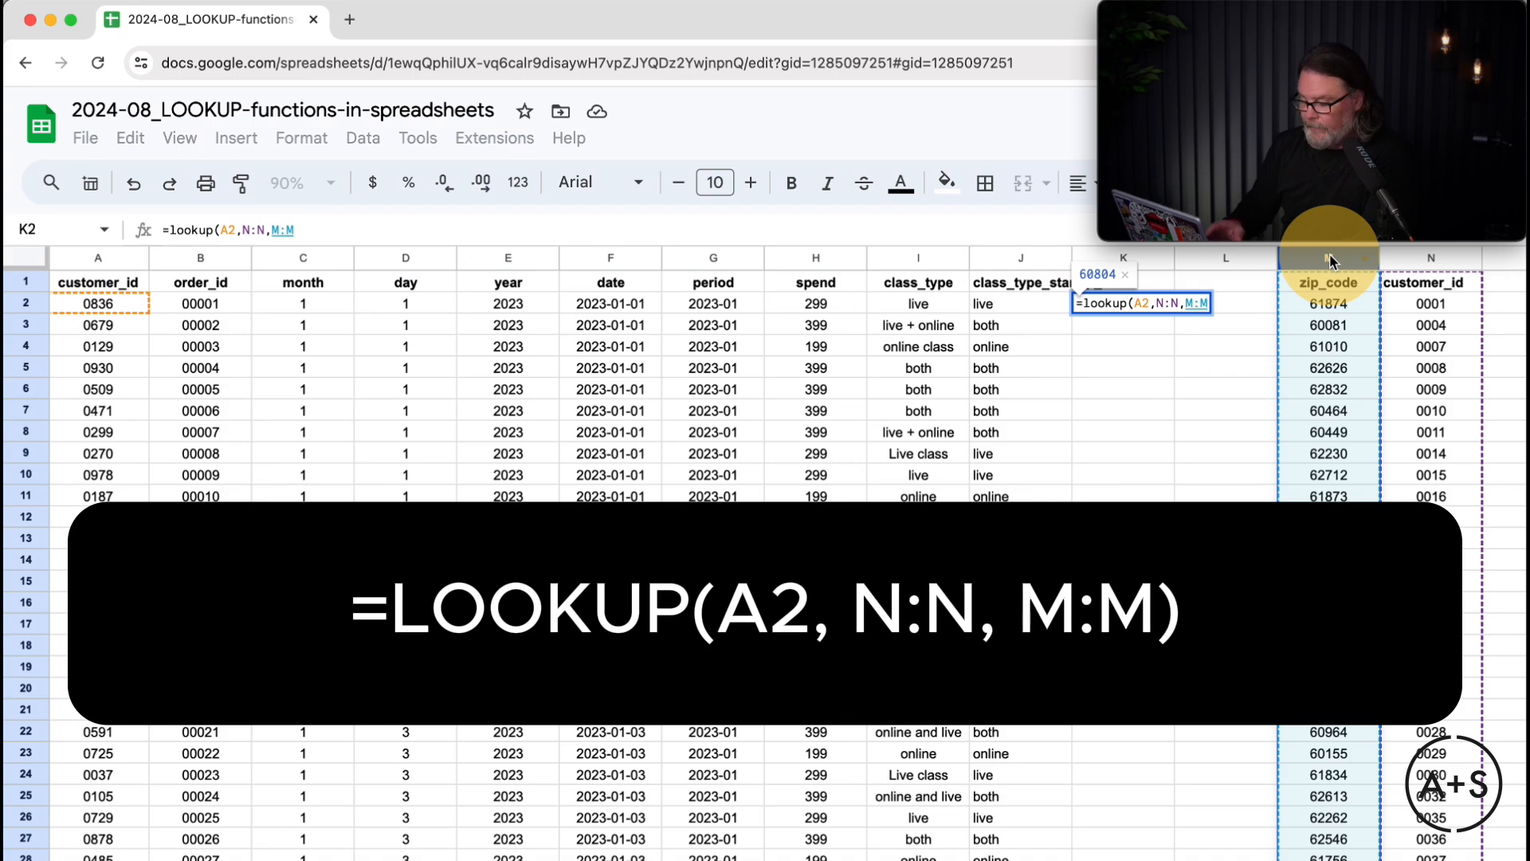
key(Return)
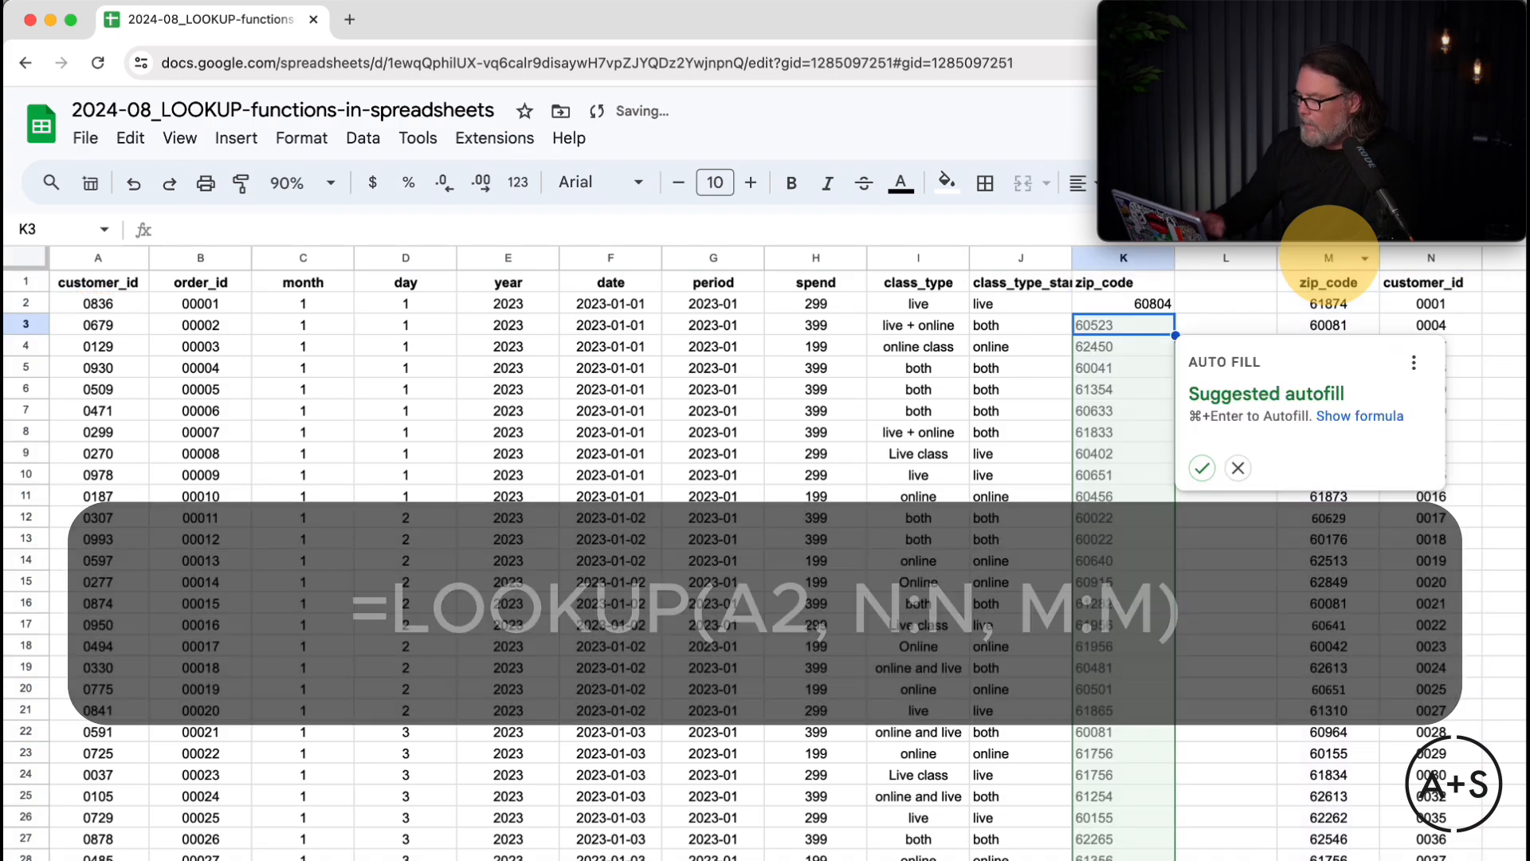
click(1203, 468)
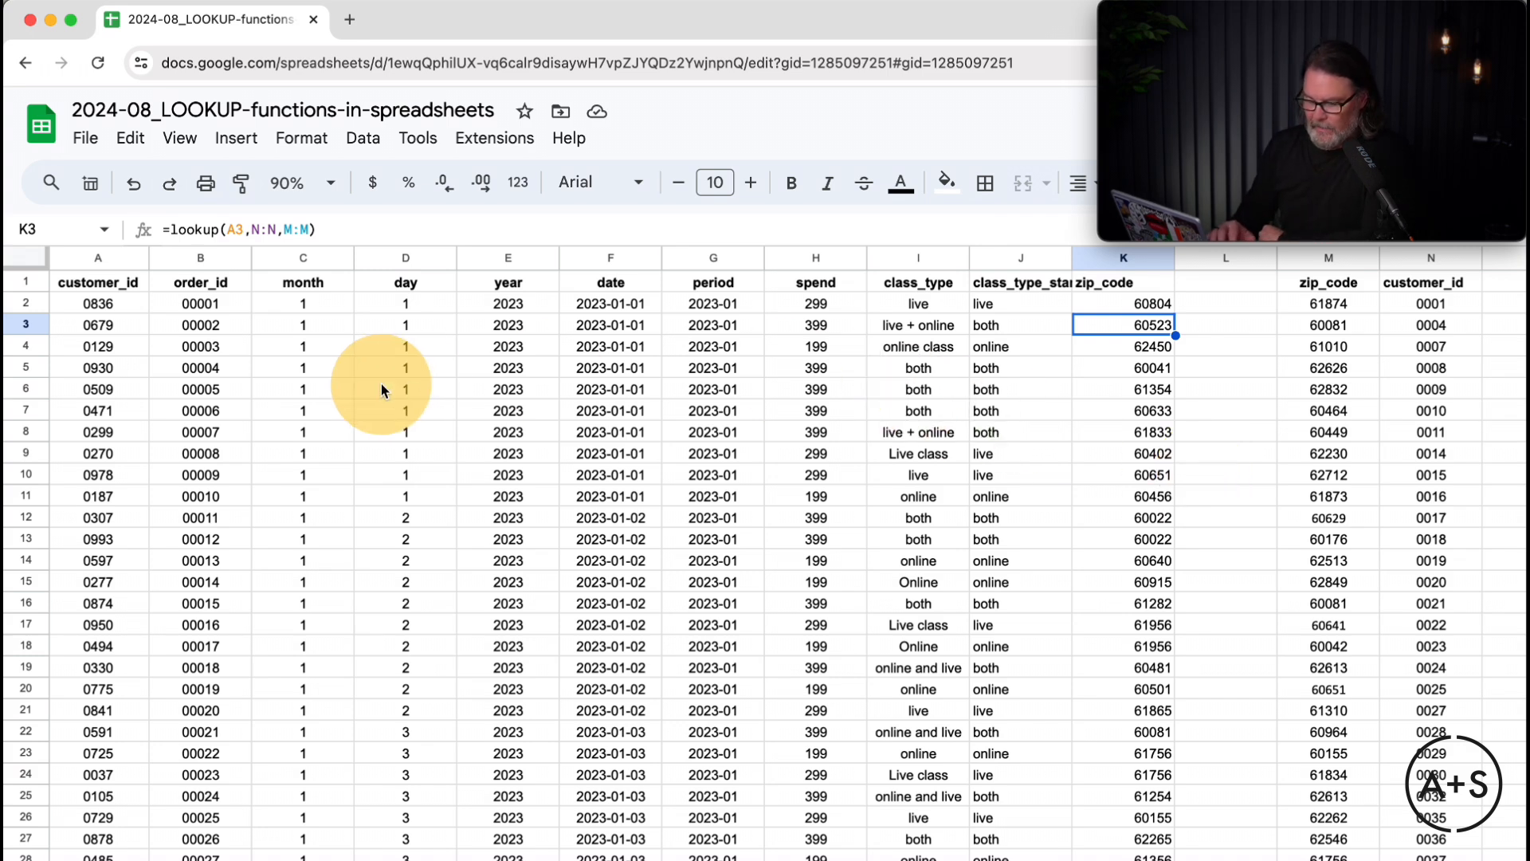
Replace the customer ID in A2 with a made-up ID to test how LOOKUP handles a missing customer.
click(121, 303)
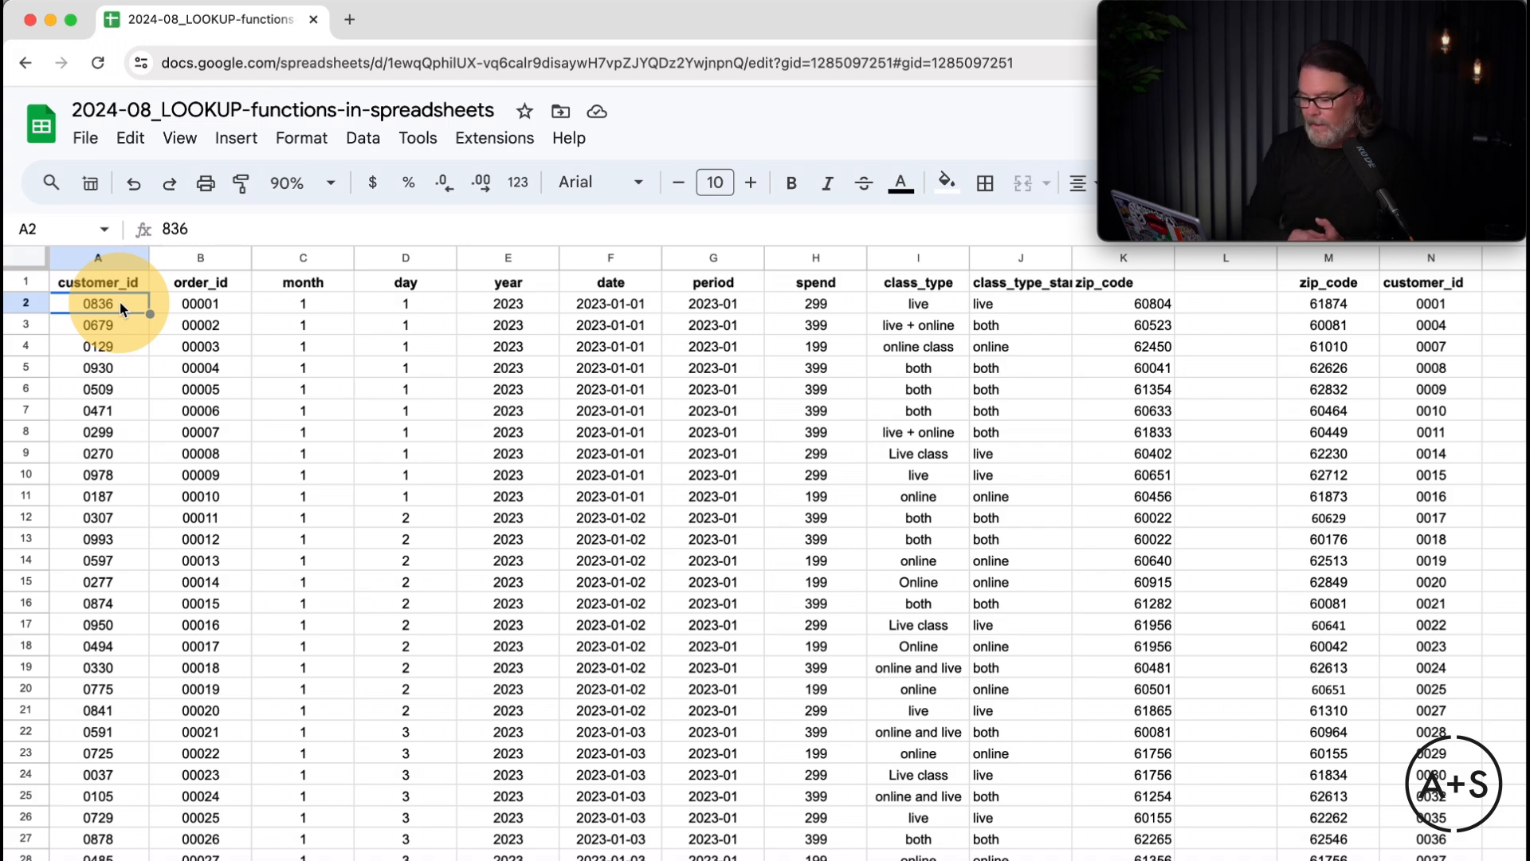
text(9999)
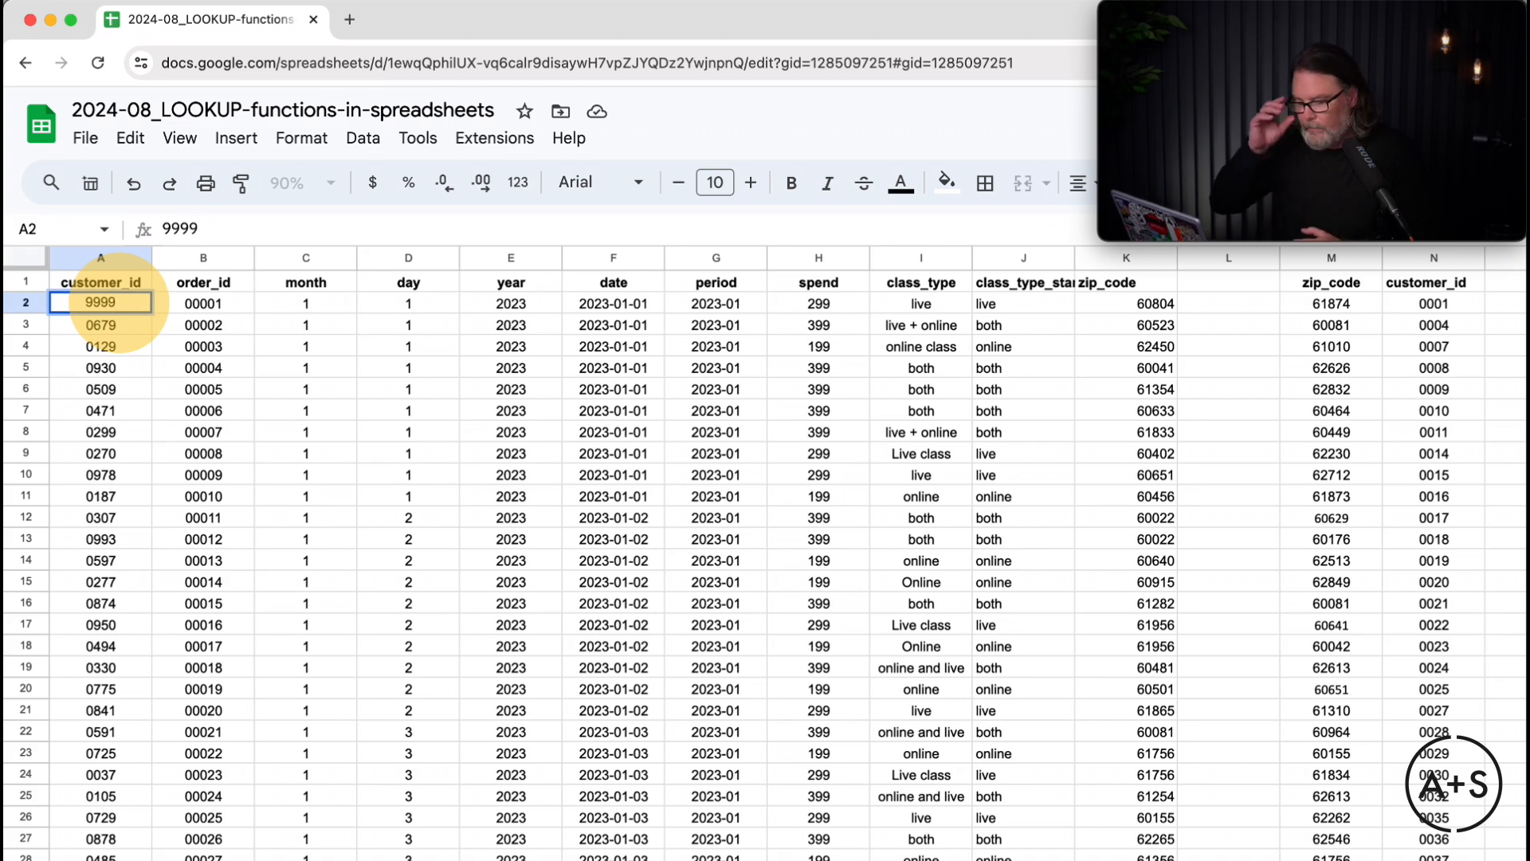
key(Return)
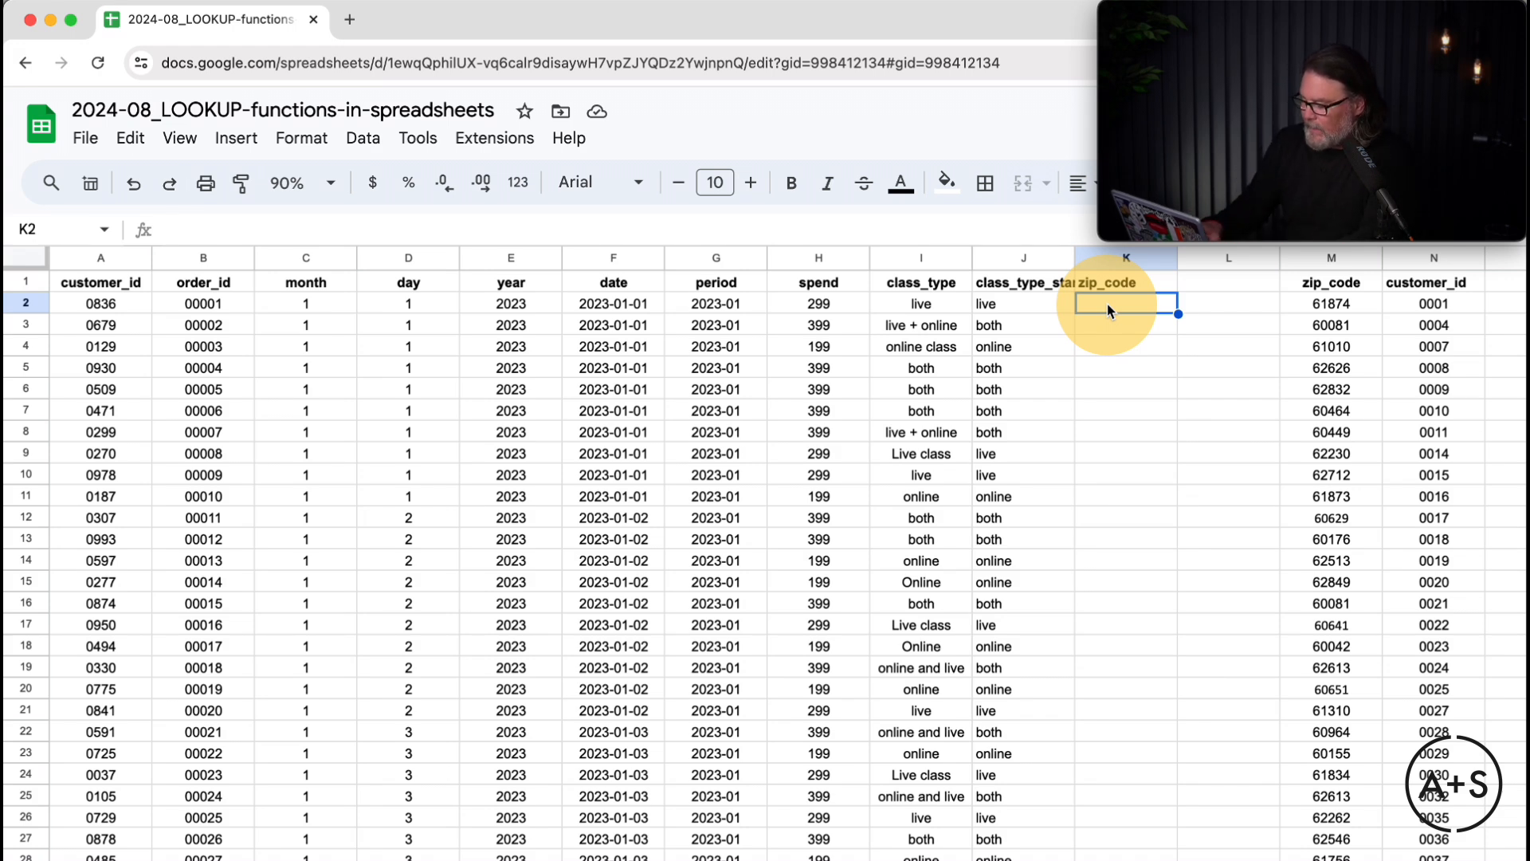
Start an XLOOKUP formula in K2 with A2 as search key and the customer_id column N:N as lookup range.
text(=)
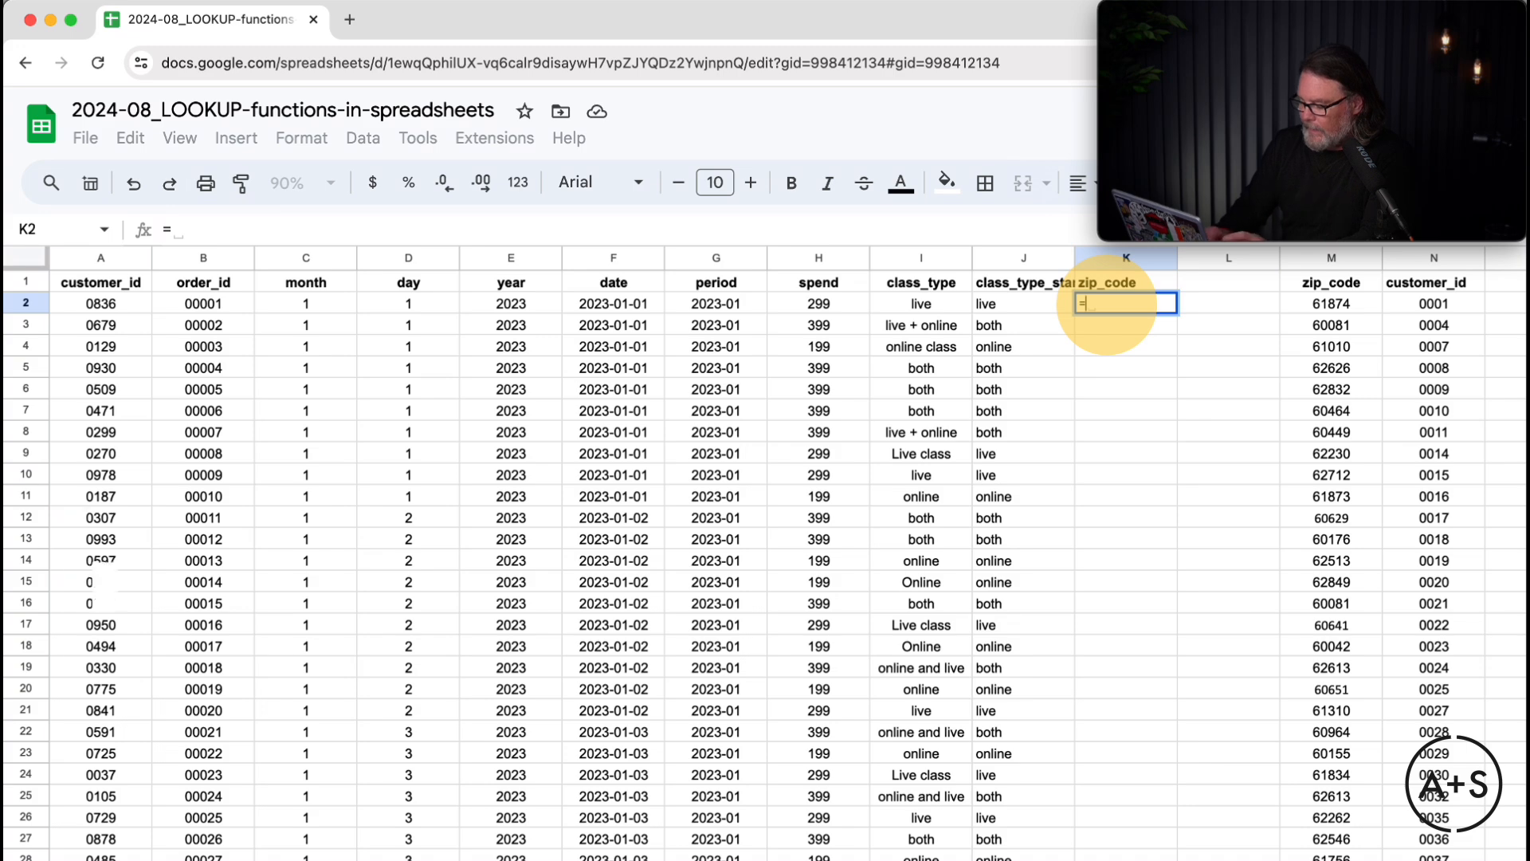
text(xlookup()
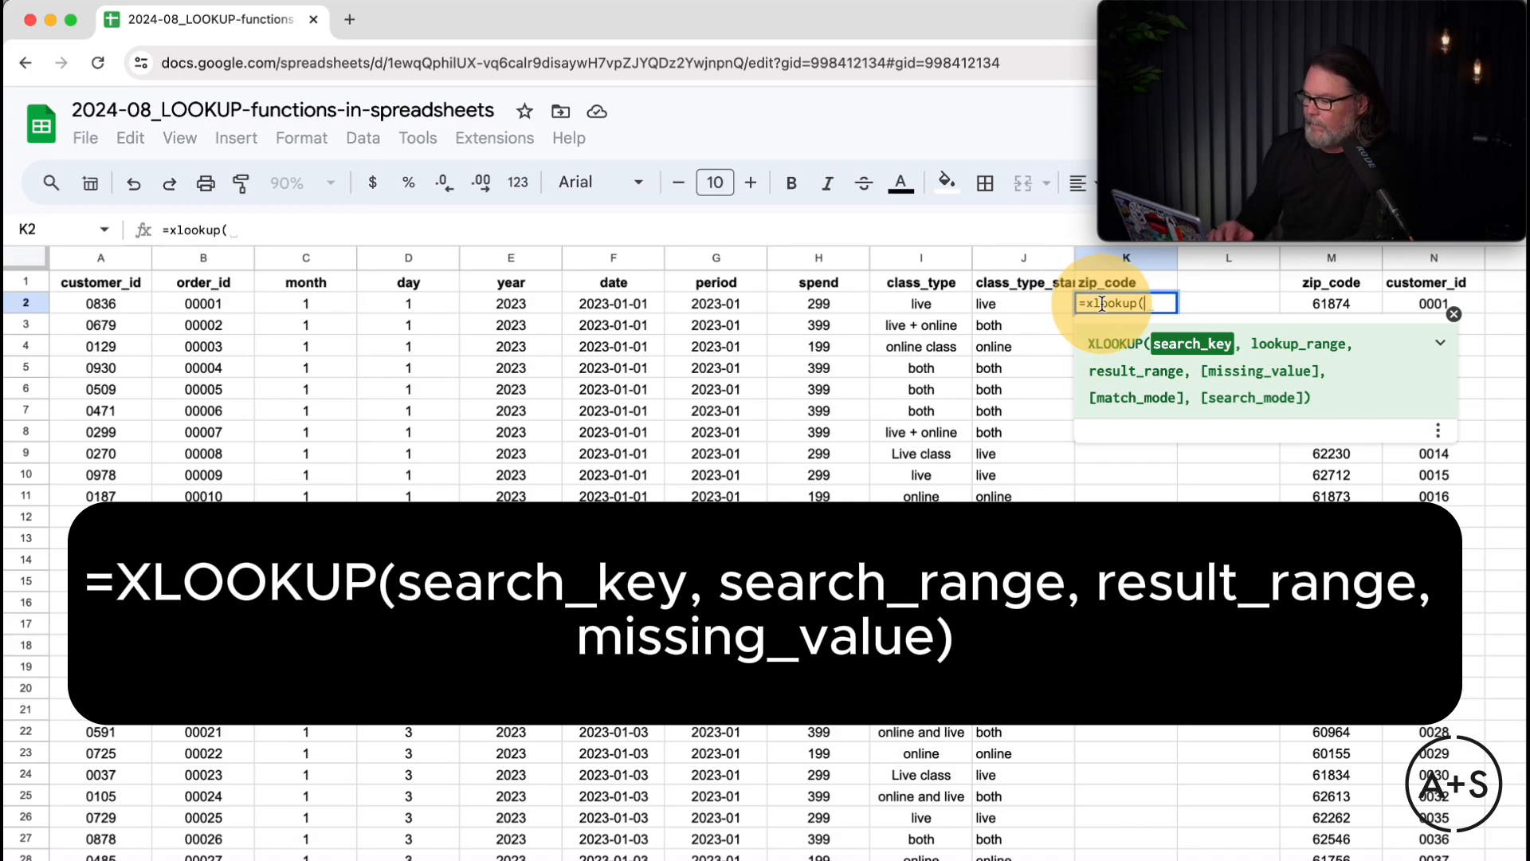
click(125, 305)
text(,)
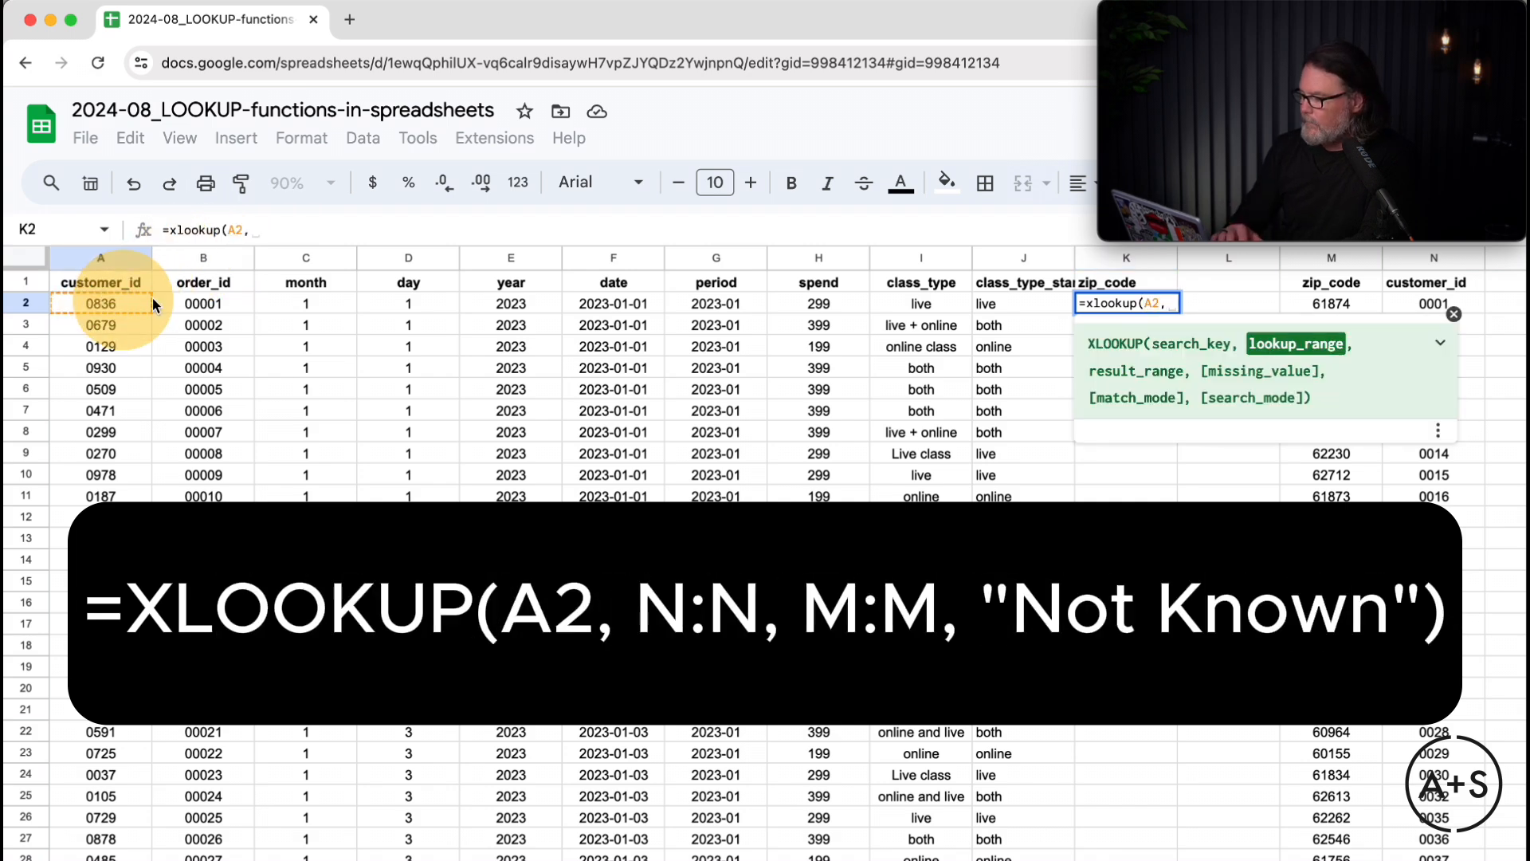
click(1435, 259)
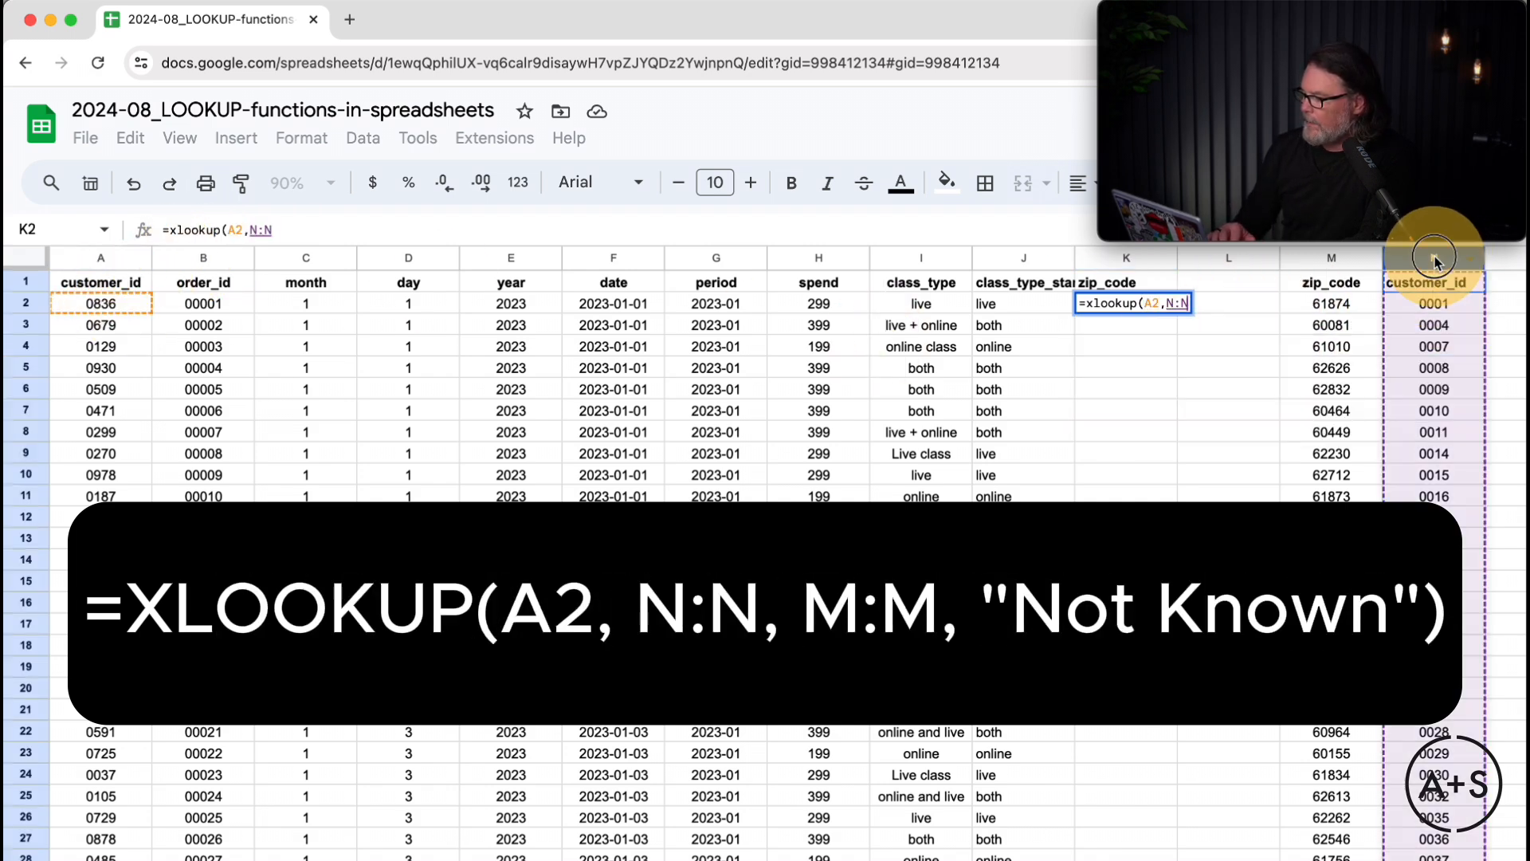
text(,)
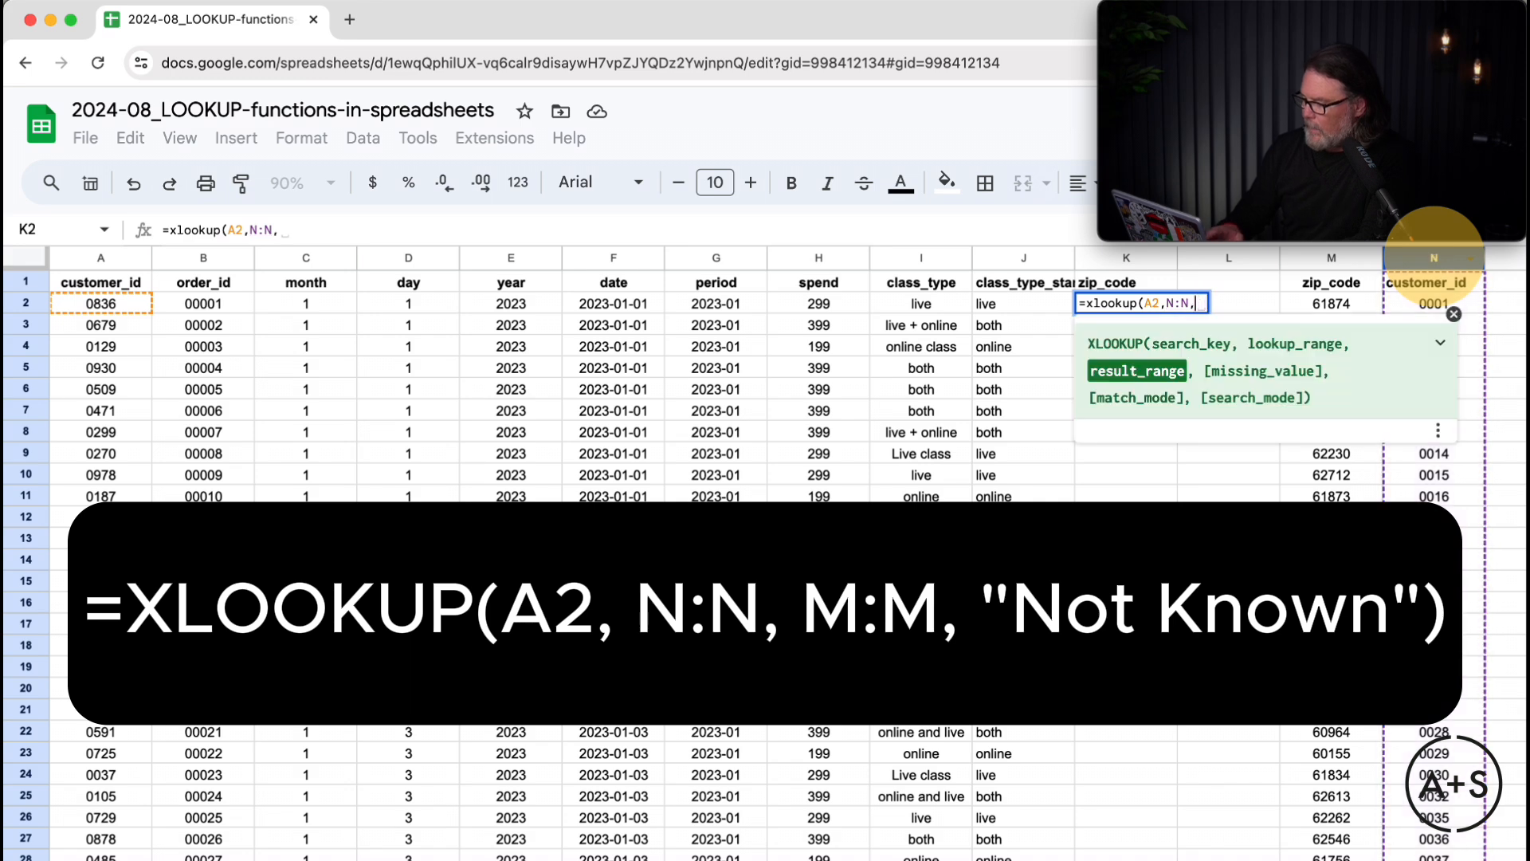
Complete the XLOOKUP in K2 with result range M:M and missing value "Not Known", and accept the suggested autofill for column K.
click(1333, 259)
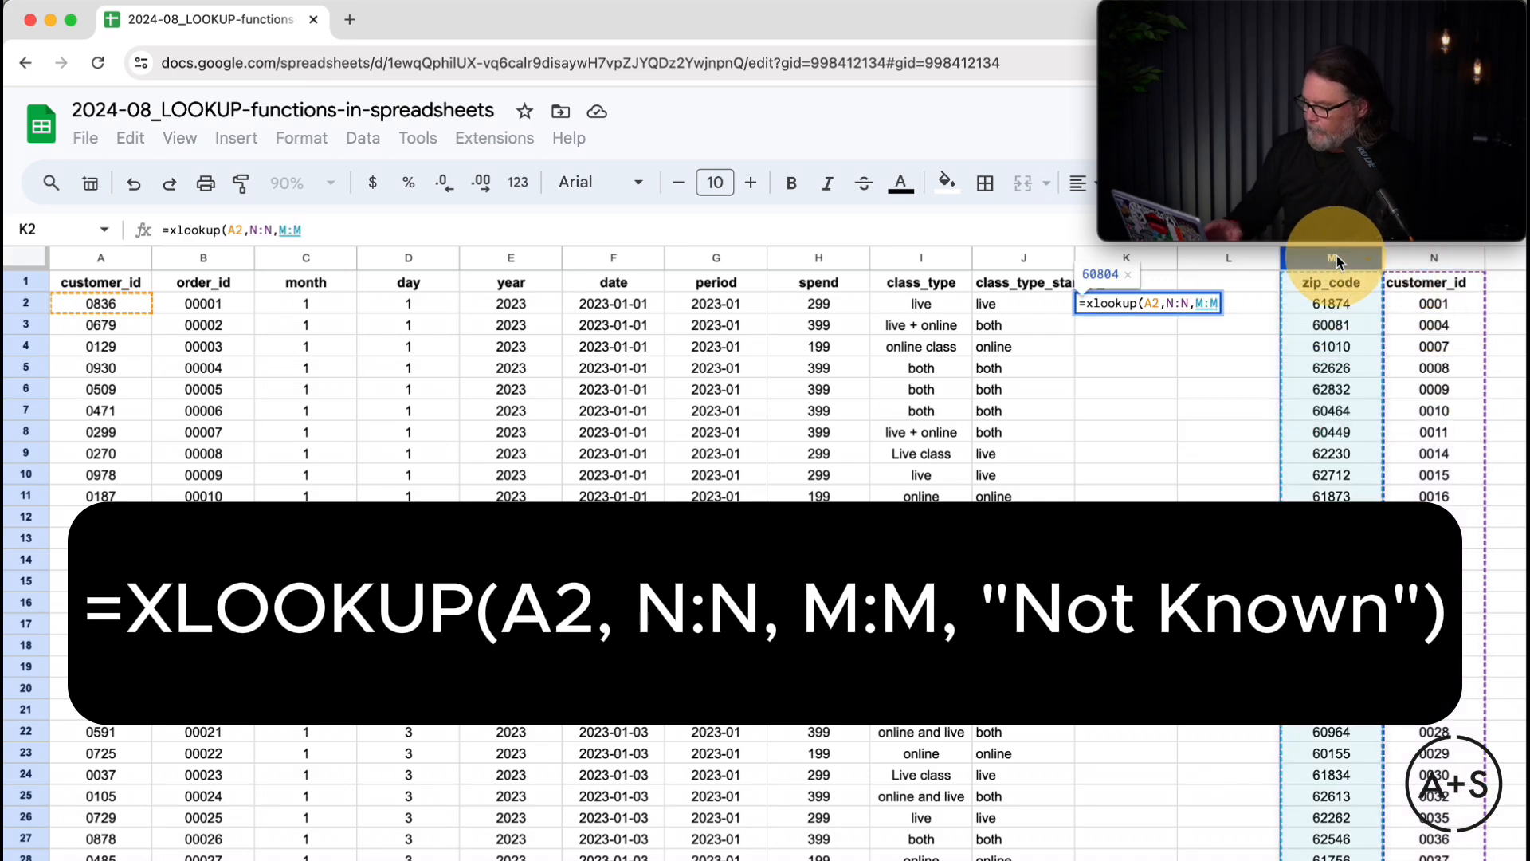
text(,)
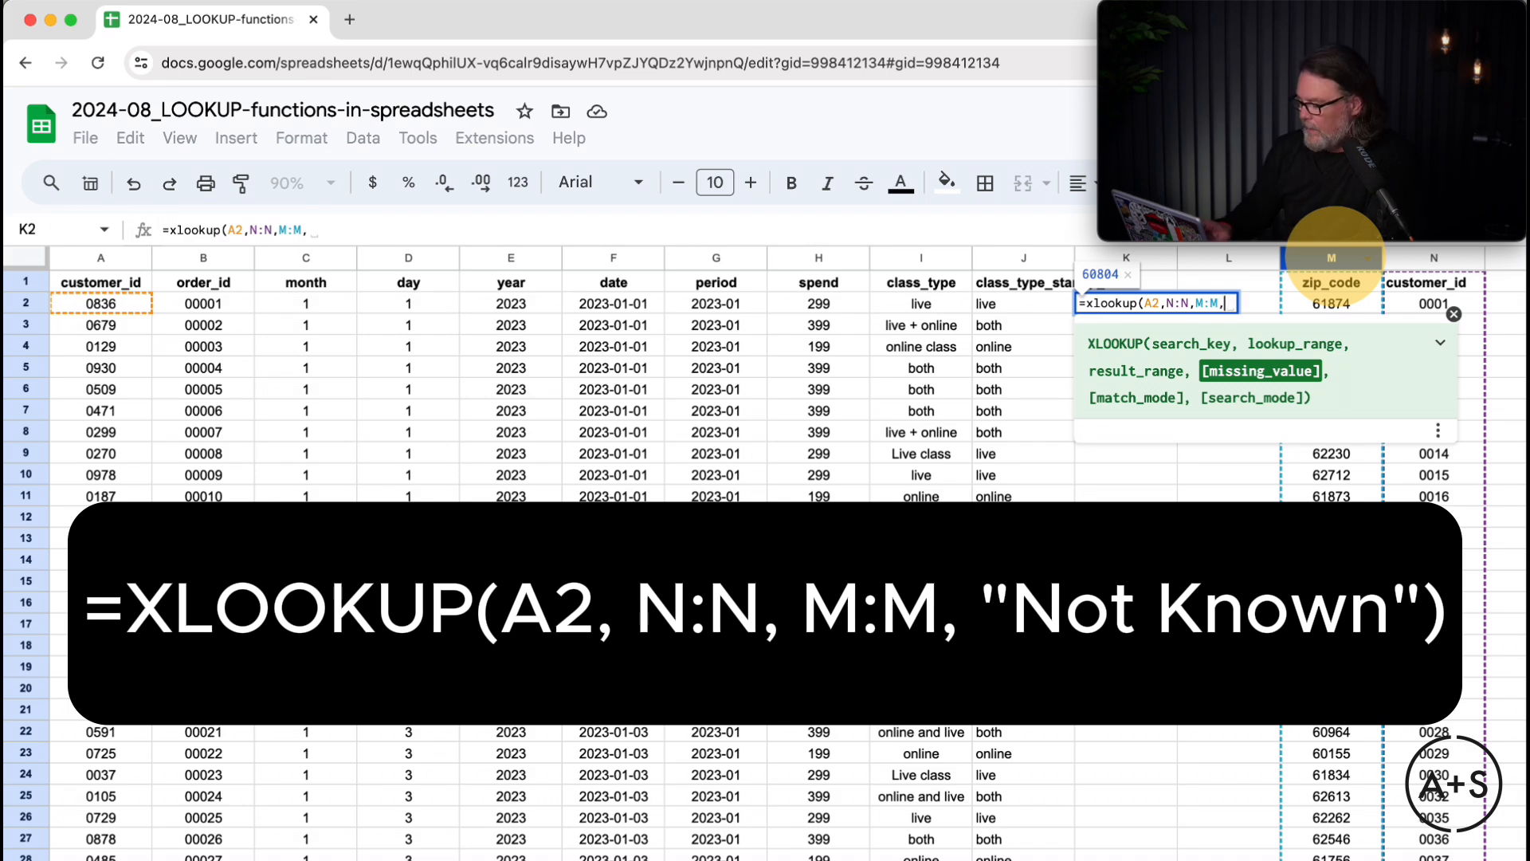
text(")
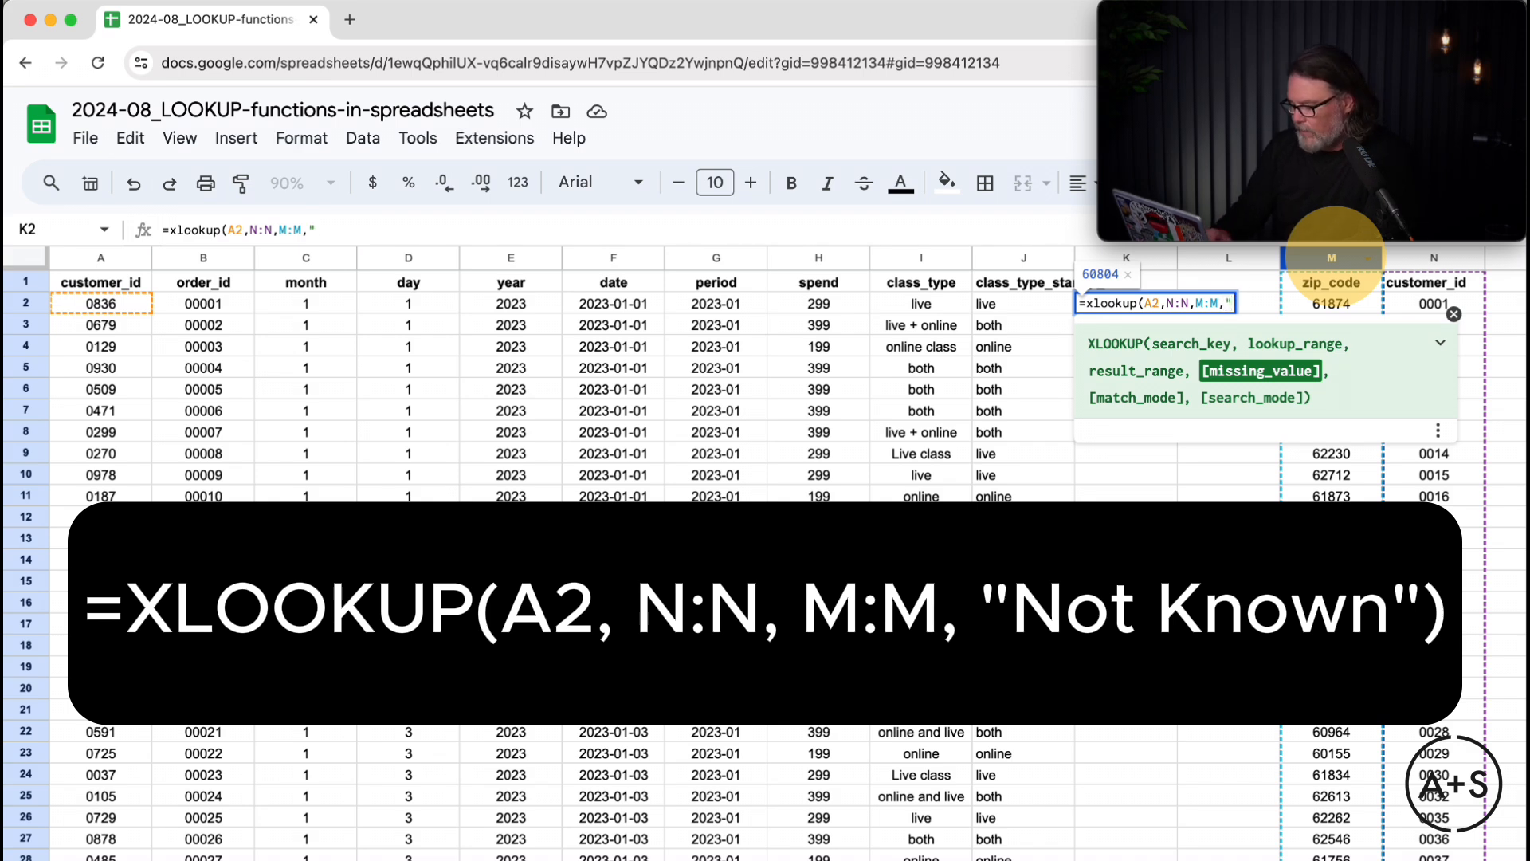
text(Not Known)
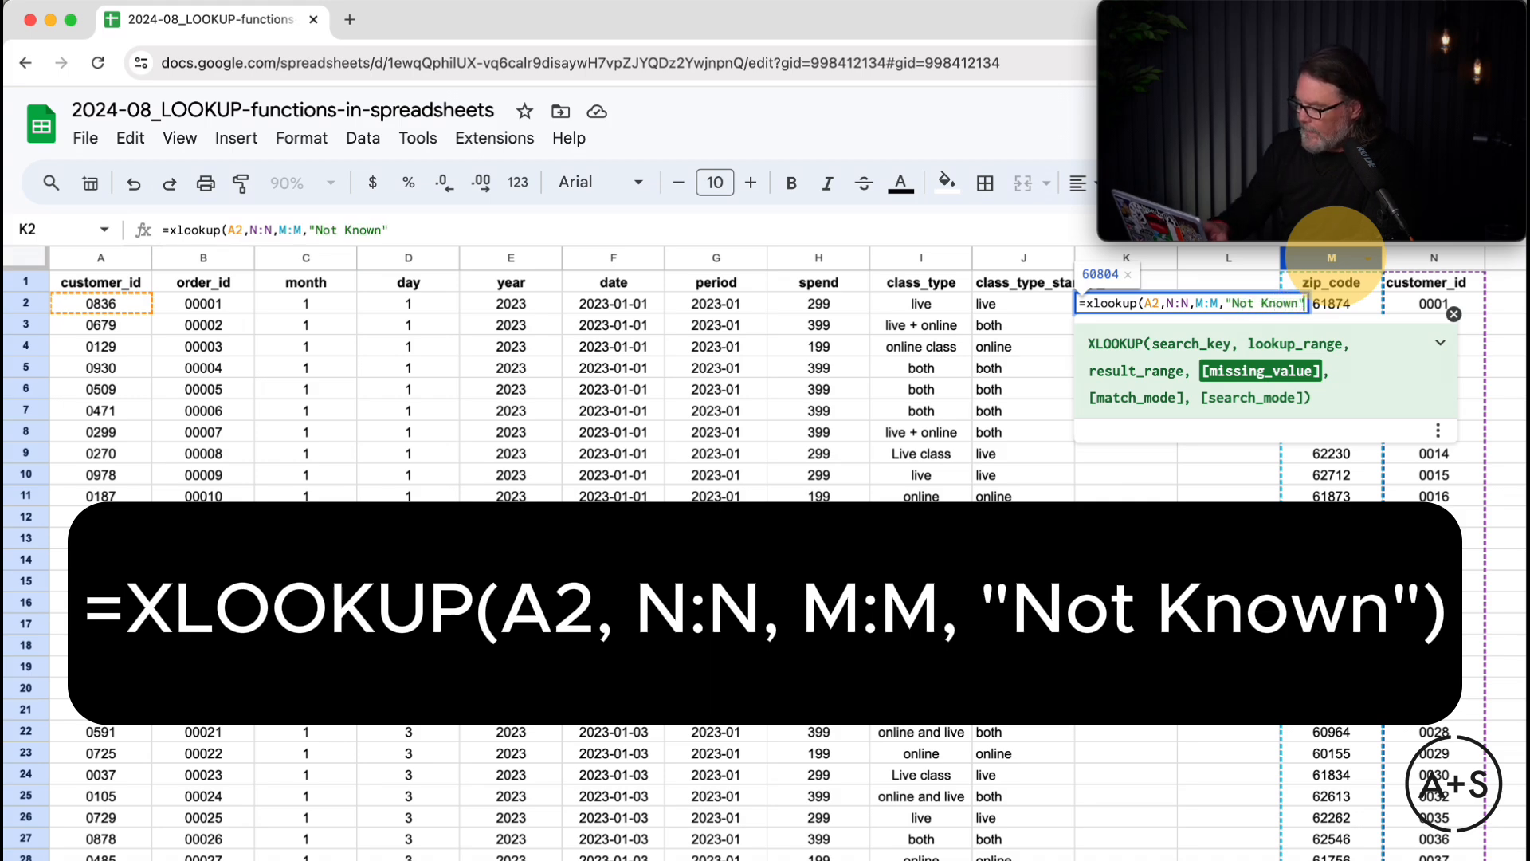
text())
key(Return)
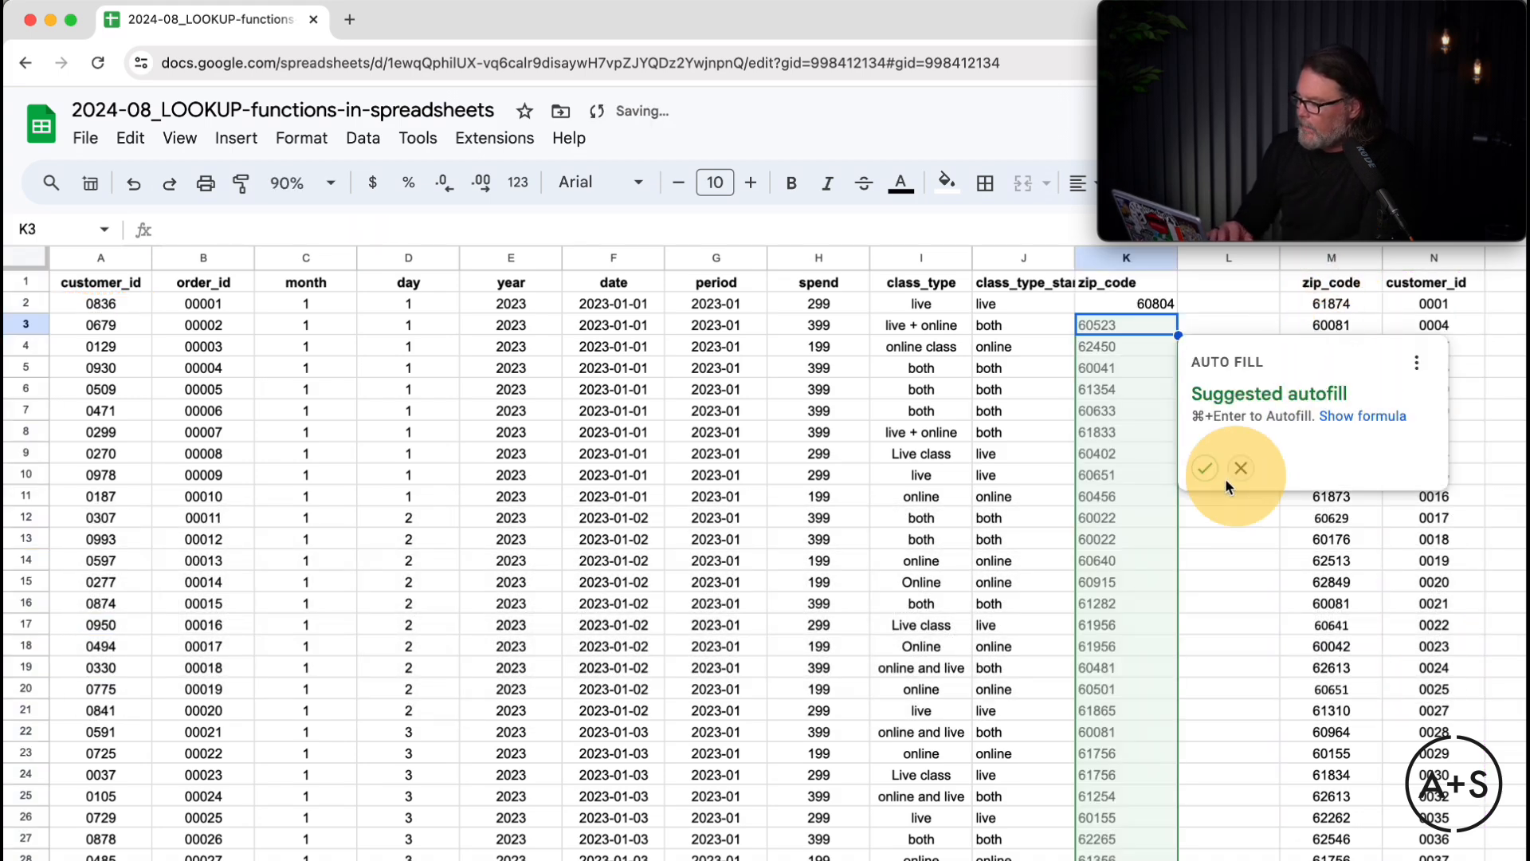
click(1205, 469)
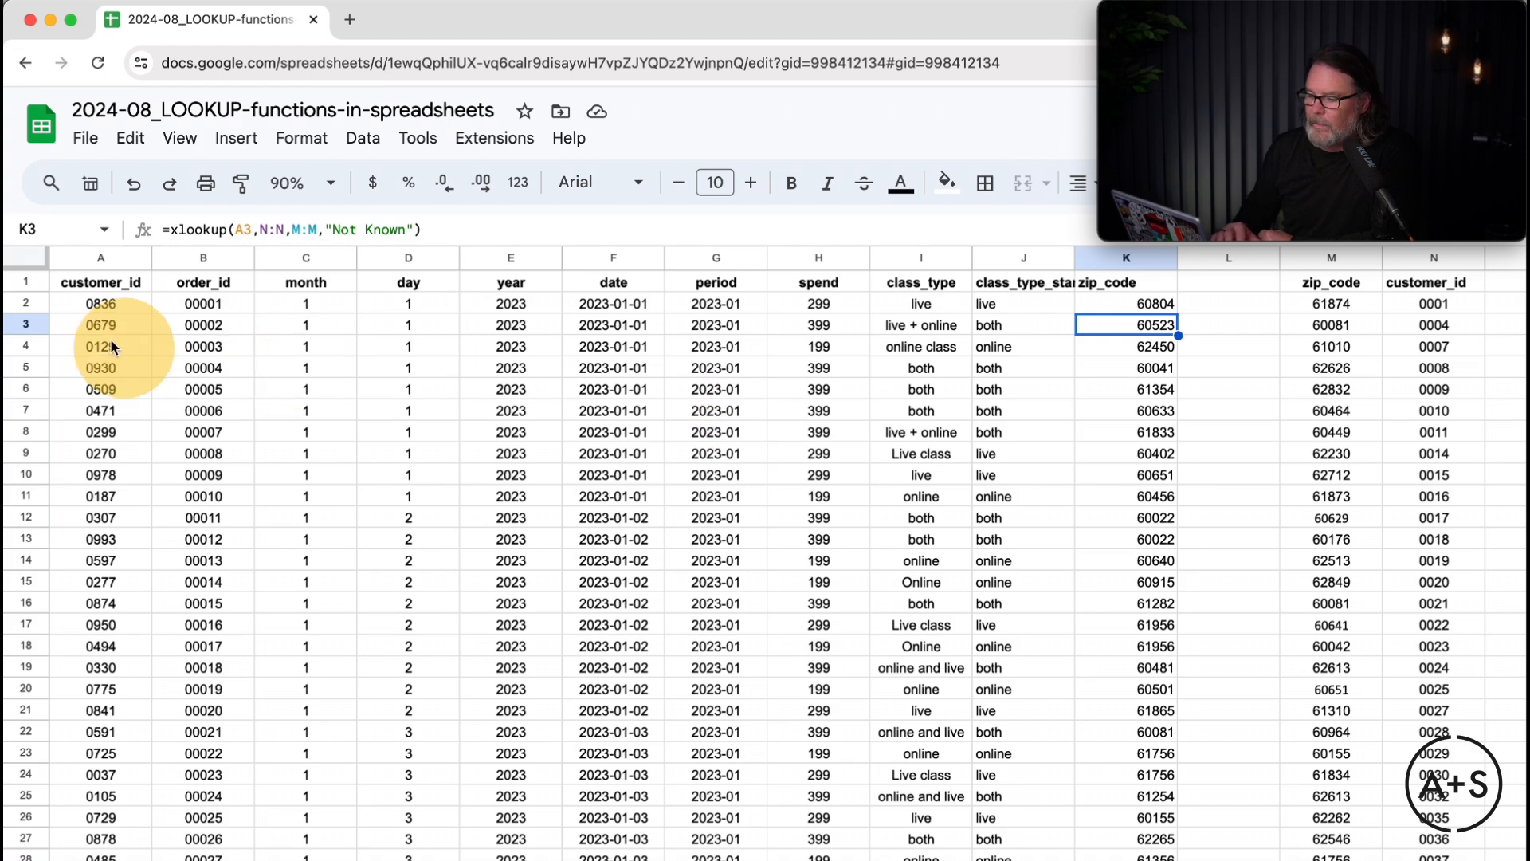
Overwrite the customer ID in A2 with a nonexistent one to test the XLOOKUP's missing value.
click(101, 308)
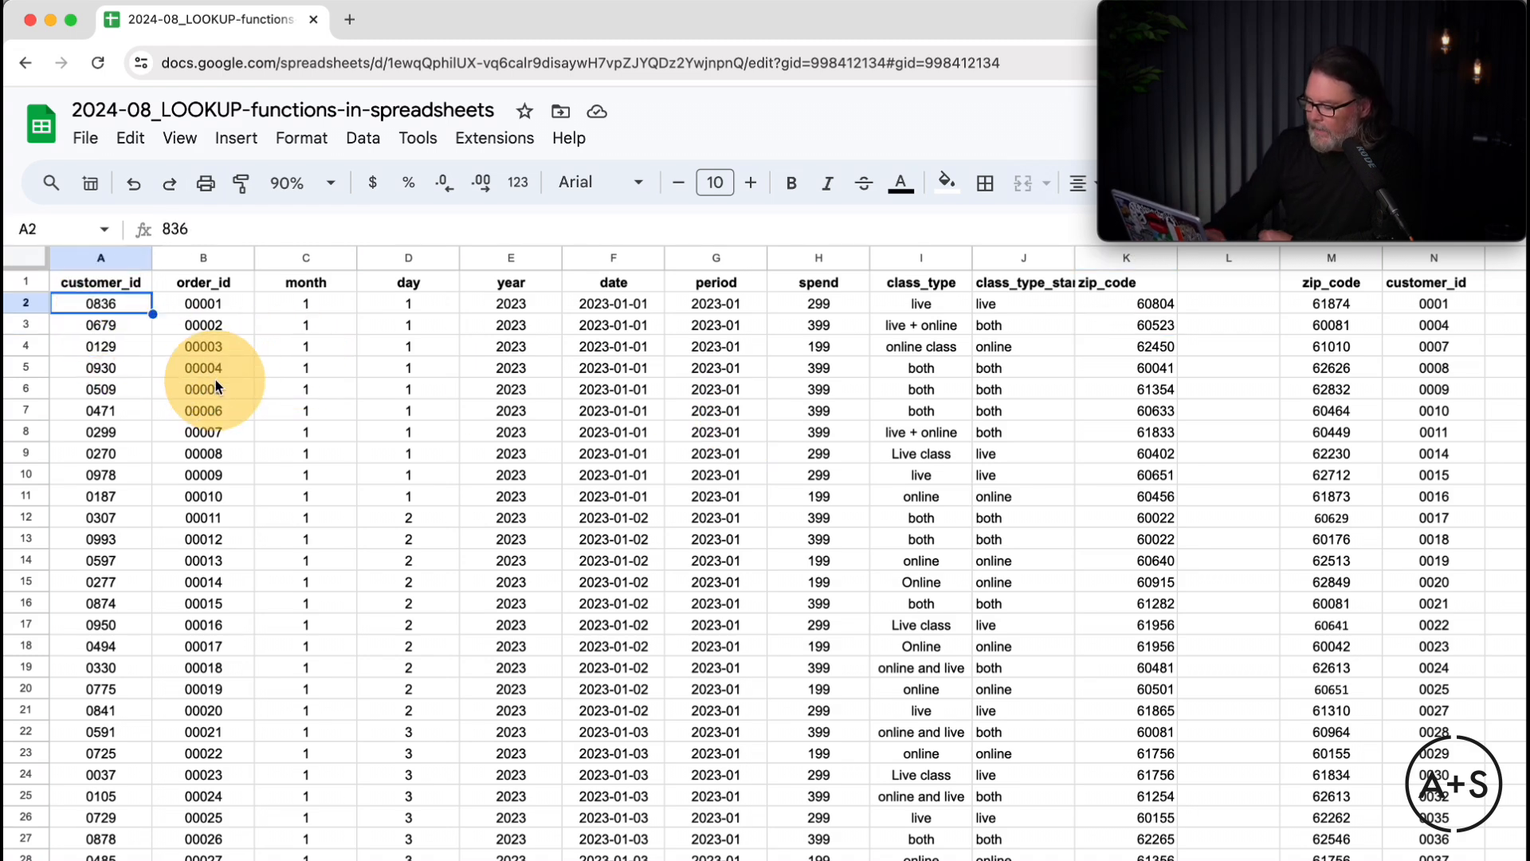
text(9999)
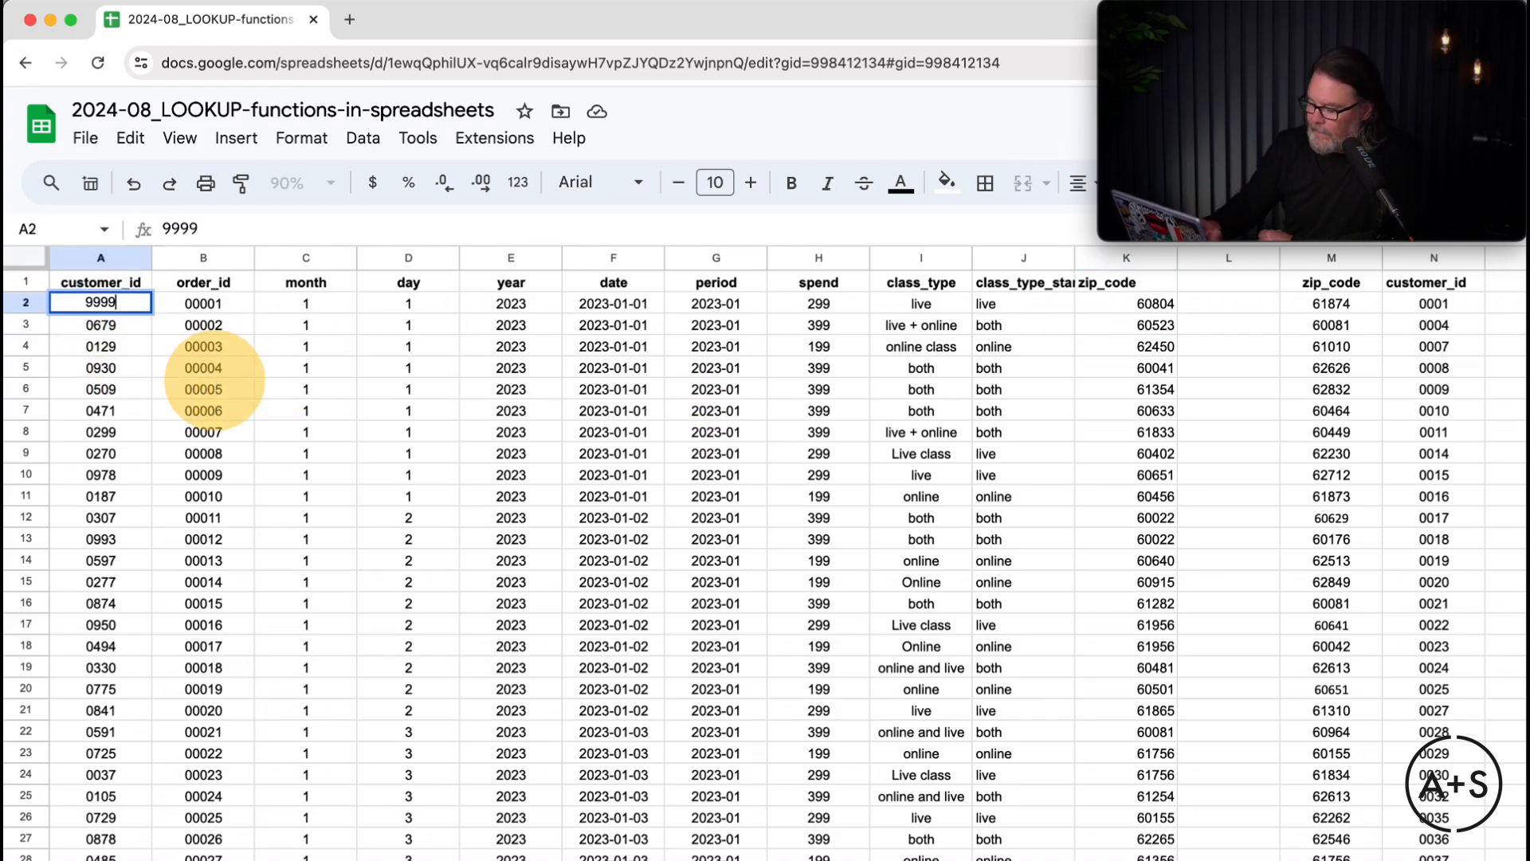
key(Return)
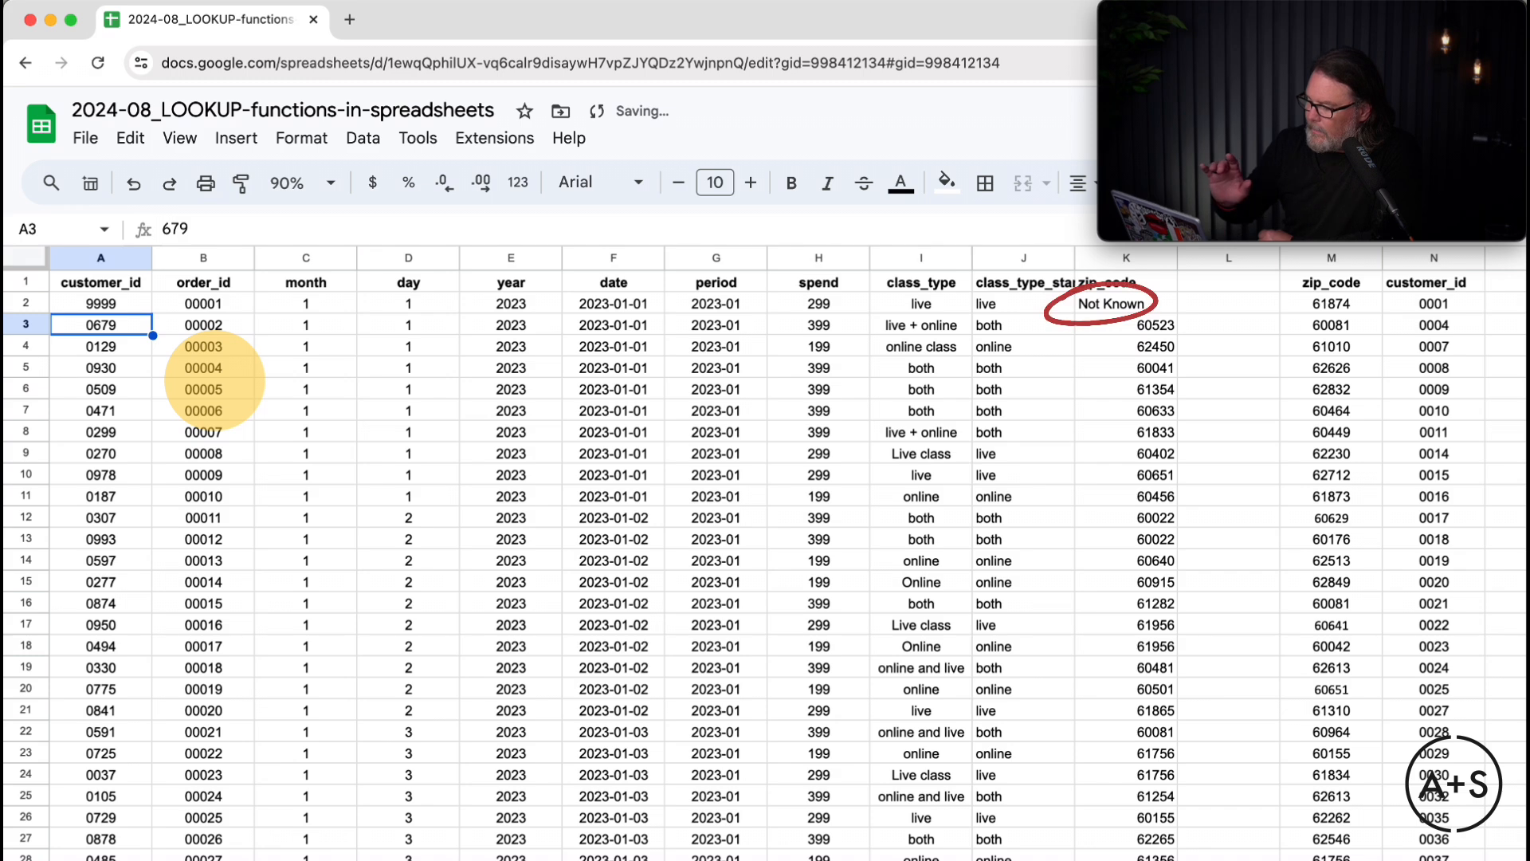